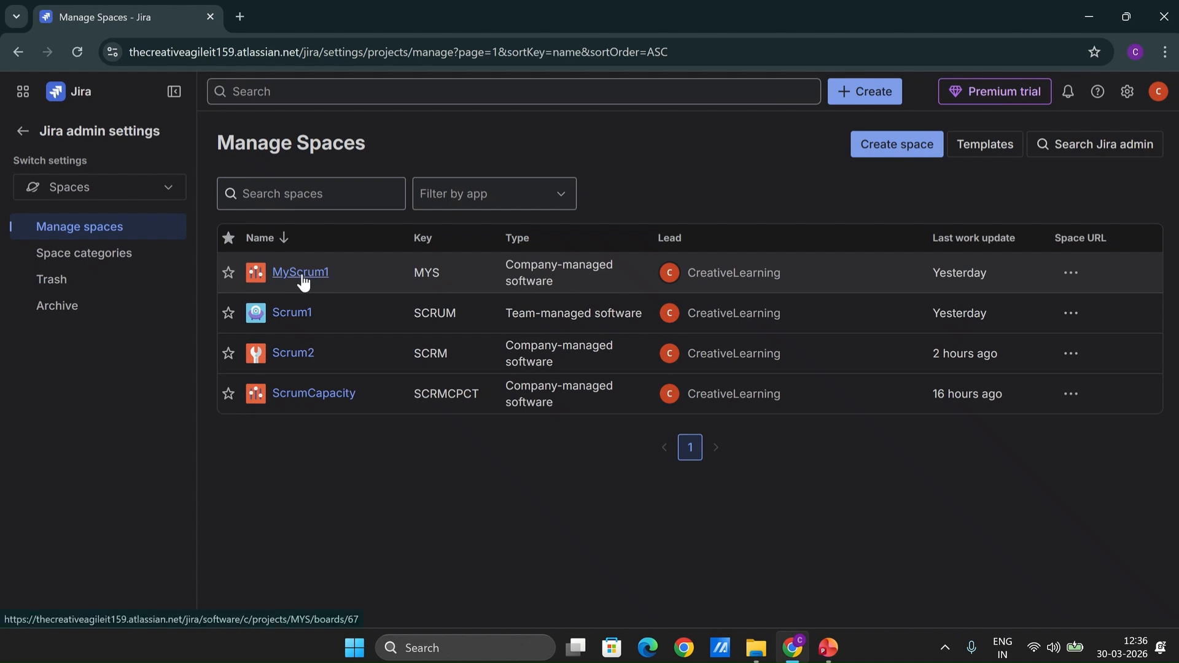
# - Open the backlog of the MyScrum1 space and review the work items planned in its sprints
pyautogui.click(301, 273)
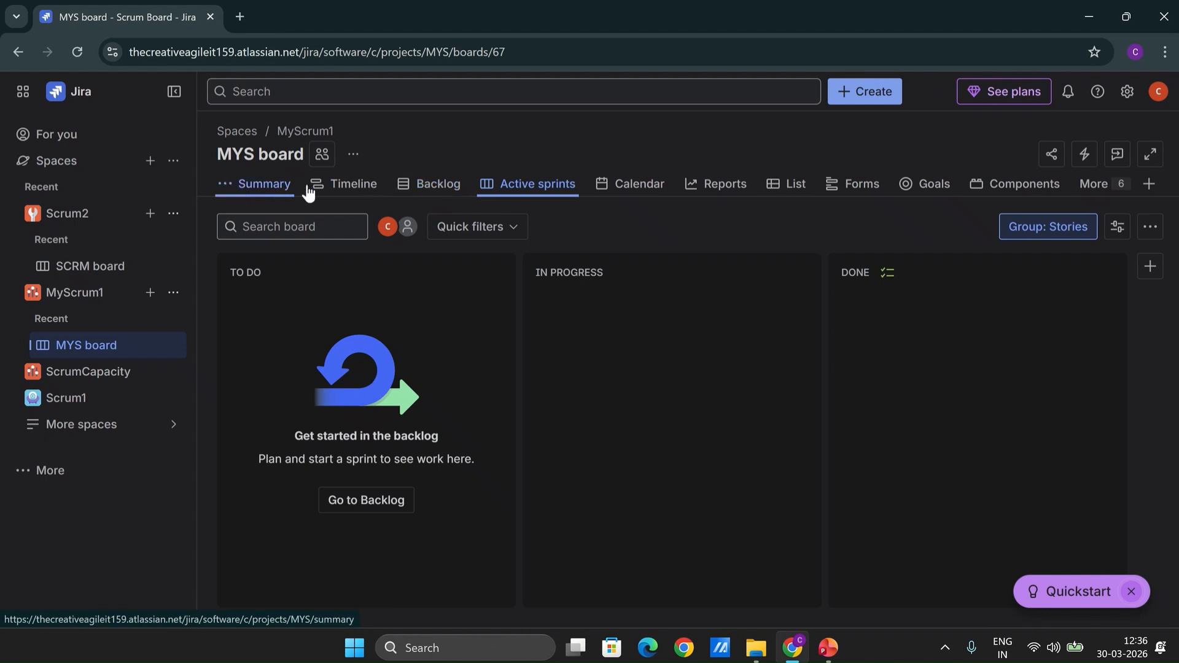
pyautogui.click(457, 198)
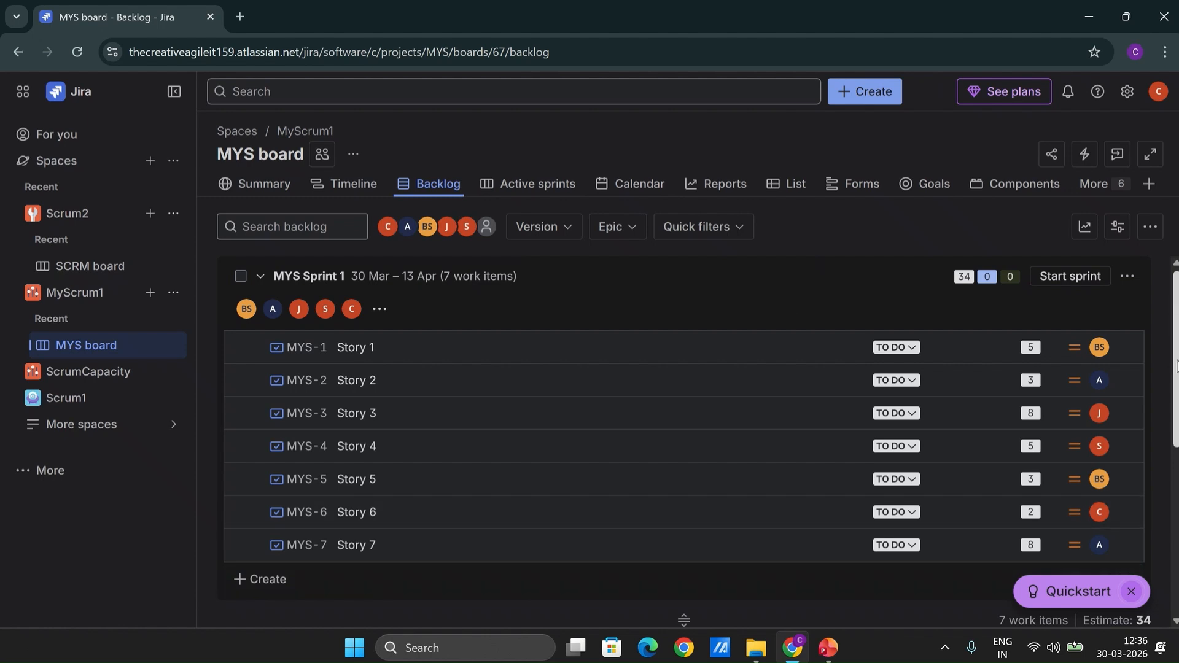
pyautogui.scroll(-4, 1176, 366)
pyautogui.scroll(4, 1175, 362)
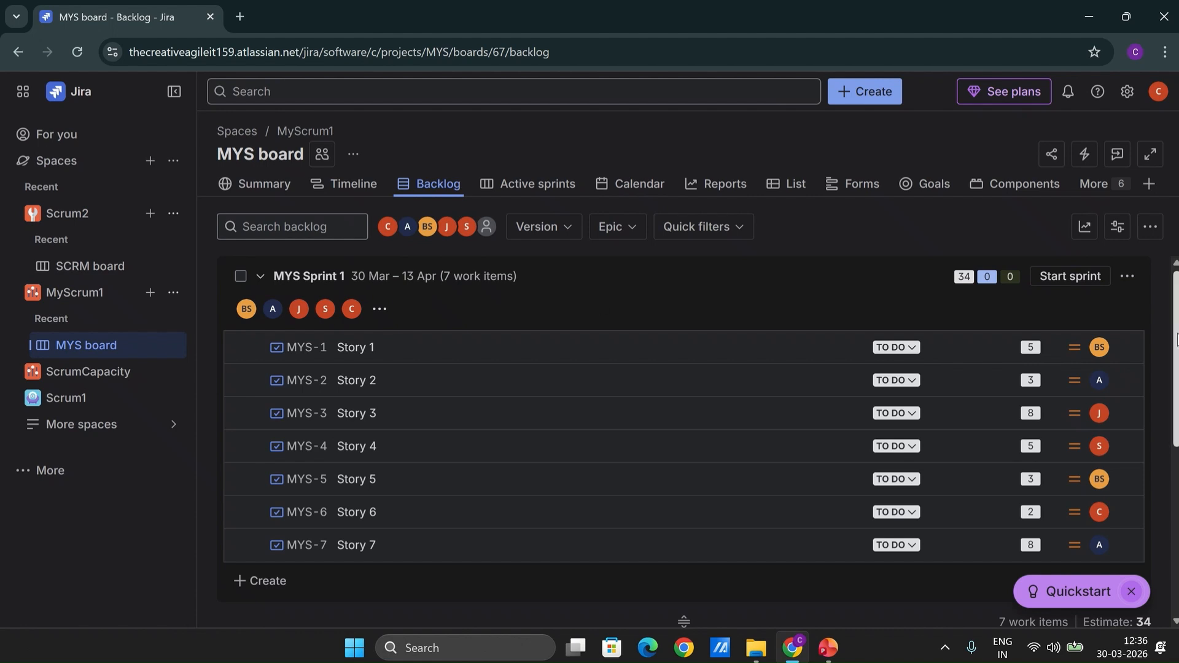
pyautogui.scroll(-3, 588, 510)
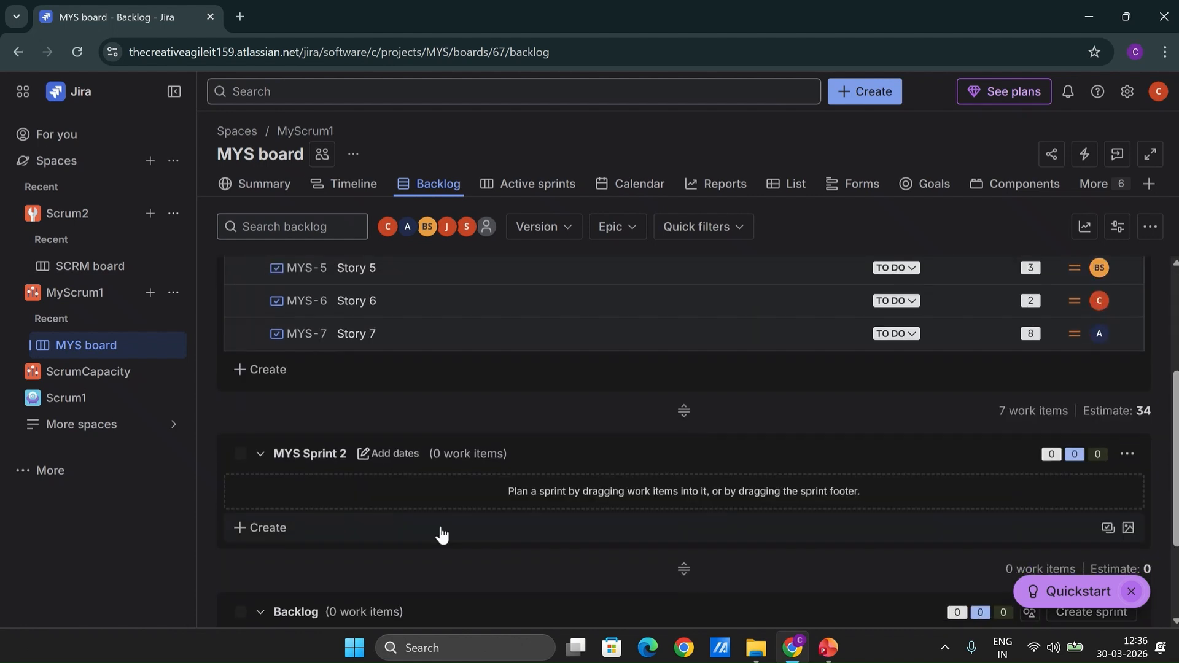
pyautogui.moveTo(1175, 449); pyautogui.dragTo(1176, 361)
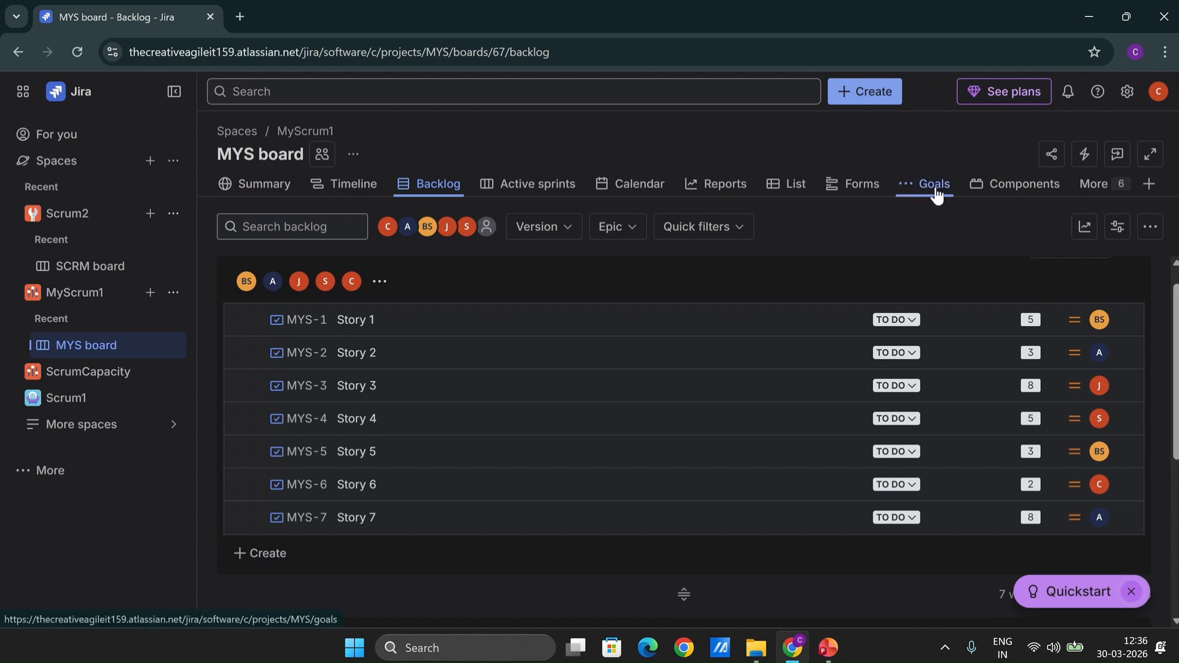
# - Open the MYS board's Goals page in a new browser tab and go from there to the goal directory
pyautogui.rightClick(936, 194)
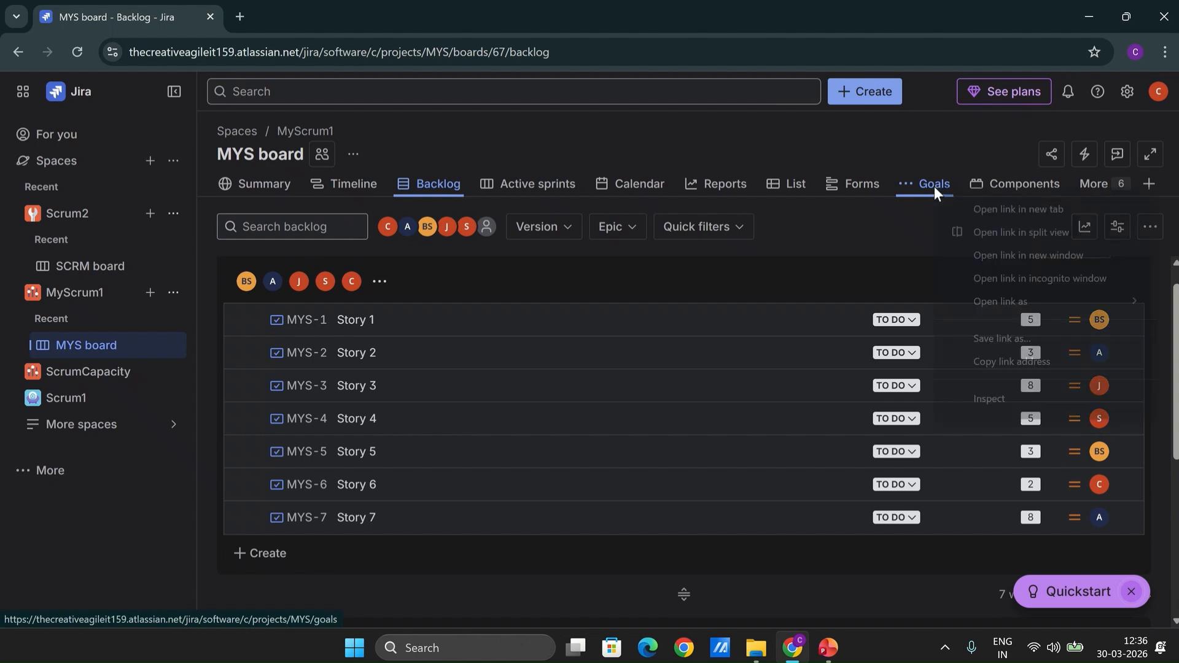
pyautogui.click(1021, 209)
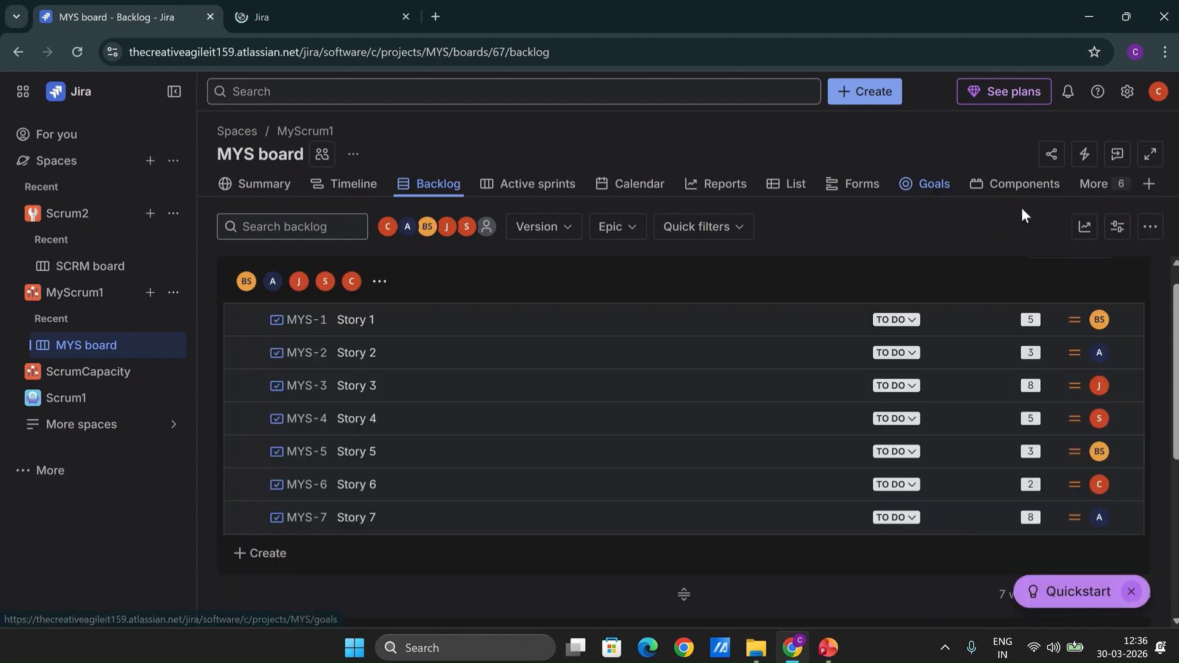
pyautogui.click(334, 16)
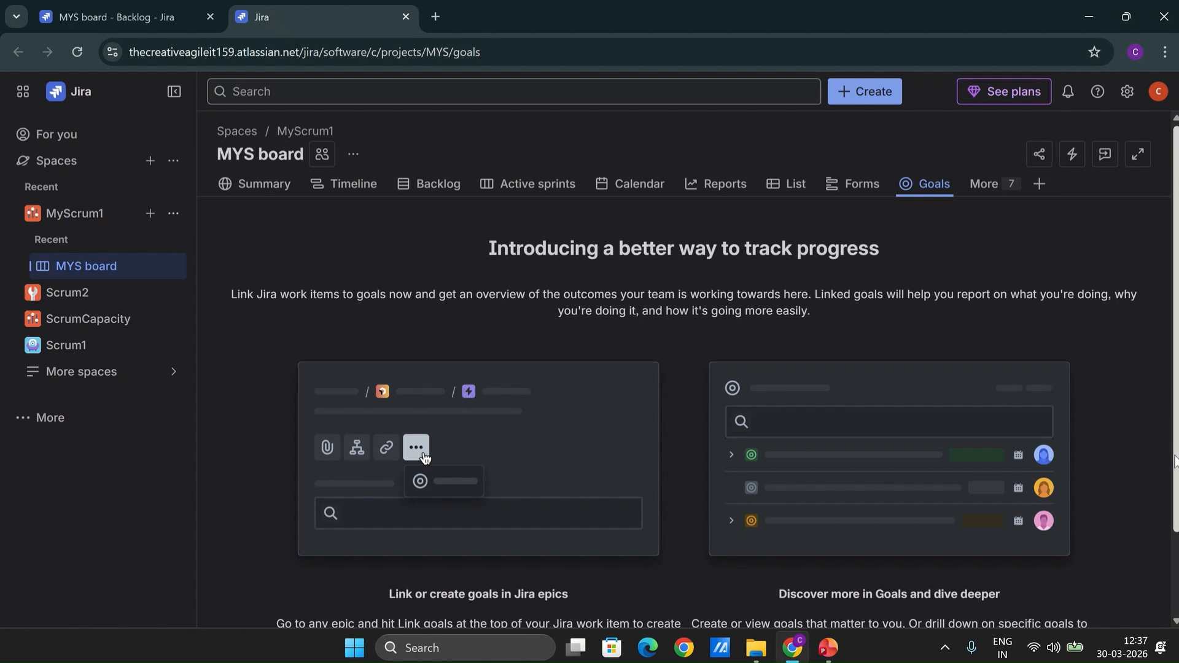
pyautogui.scroll(-2, 1174, 464)
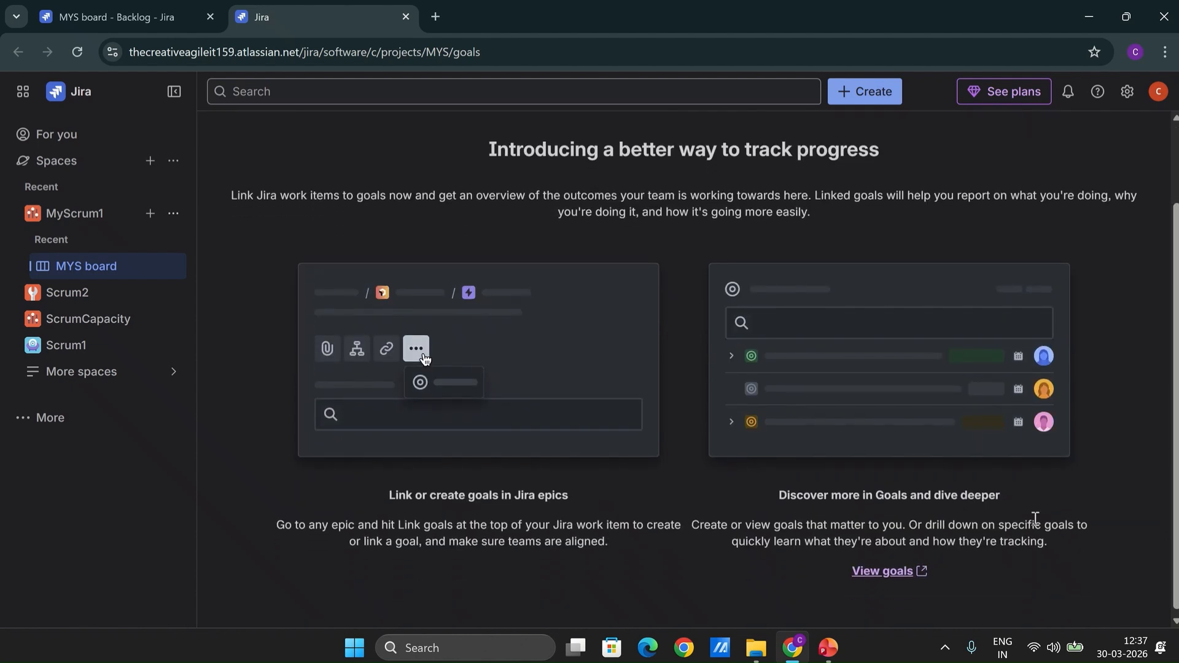
pyautogui.click(884, 571)
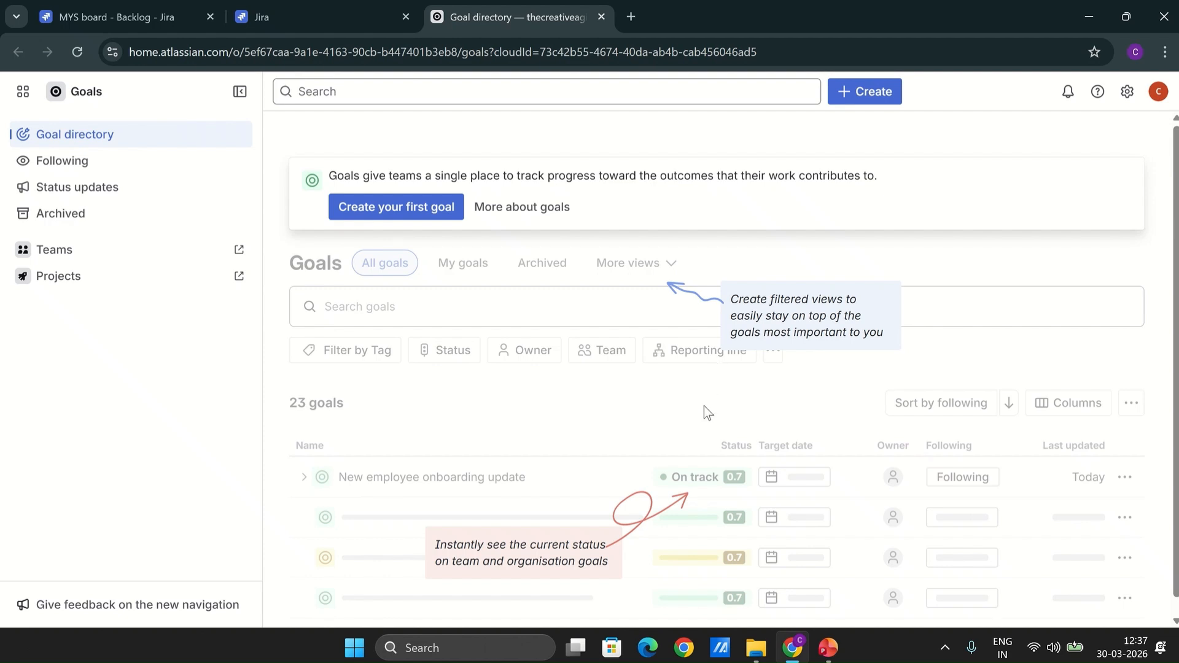
# - Create the first goal as an objective named "Enable Online Payments for better Customer Experience"
pyautogui.click(430, 214)
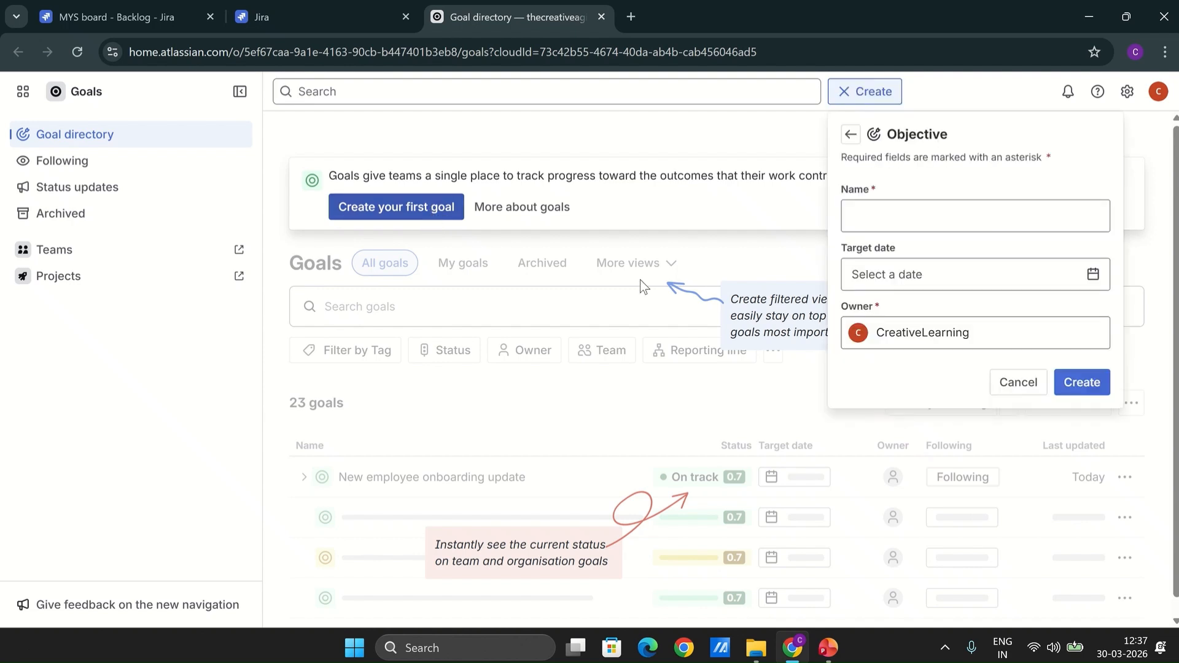
pyautogui.click(904, 219)
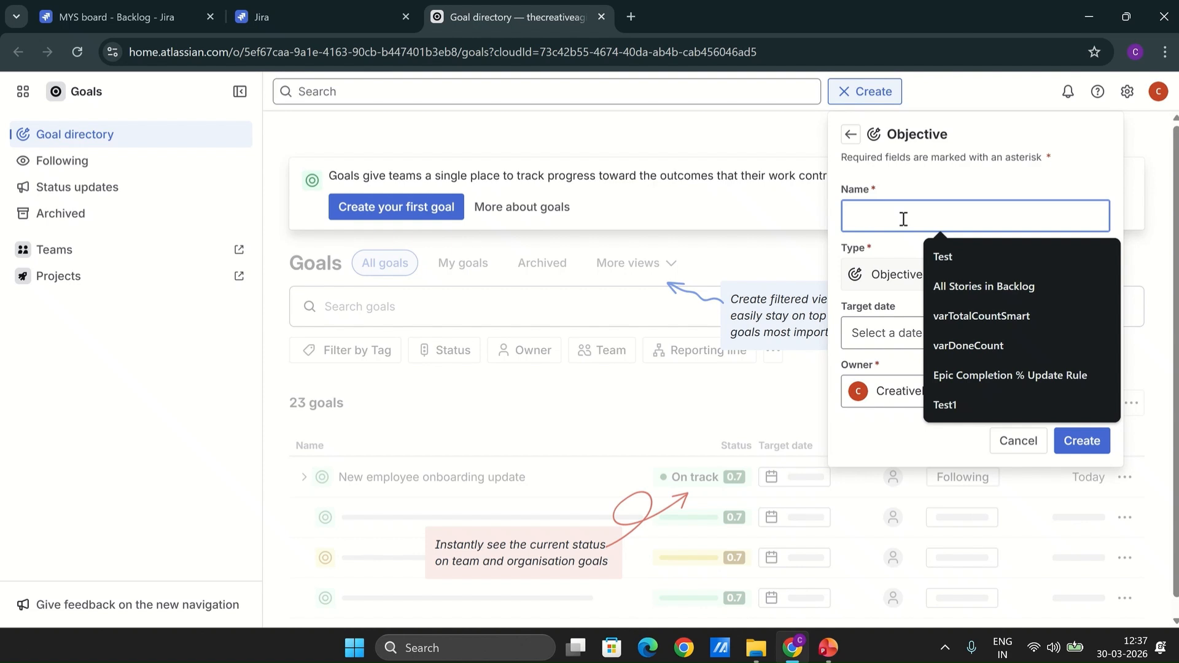
pyautogui.write('Enable Online Payments')
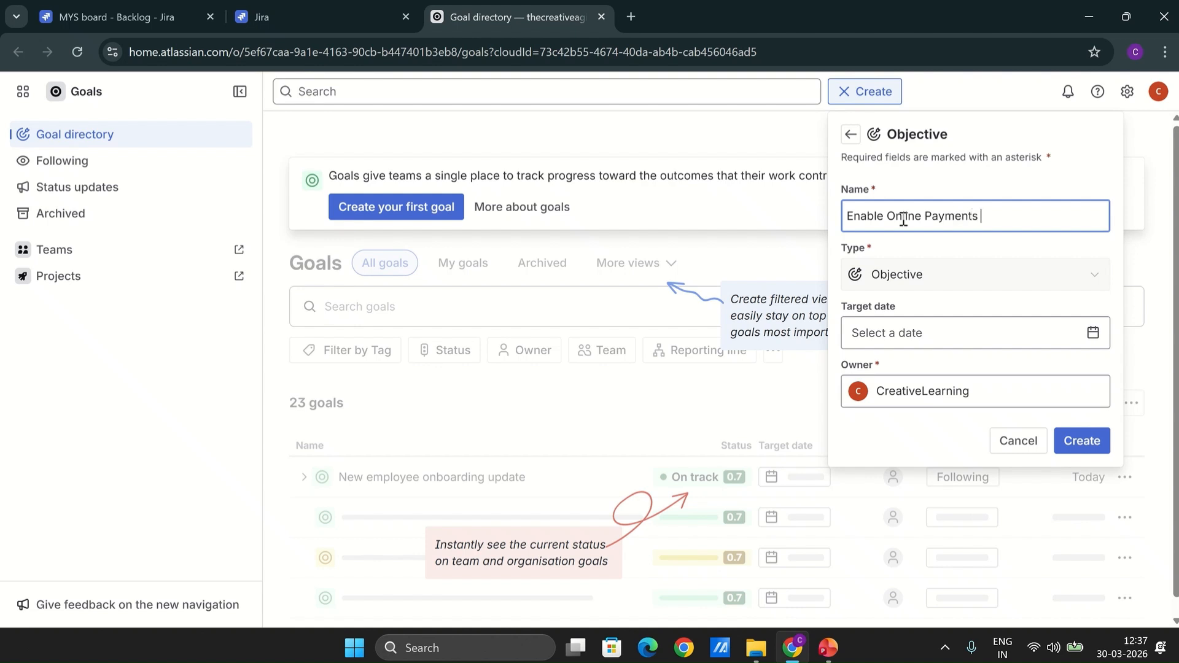
pyautogui.write(' for bett')
pyautogui.write('er Customer Experience')
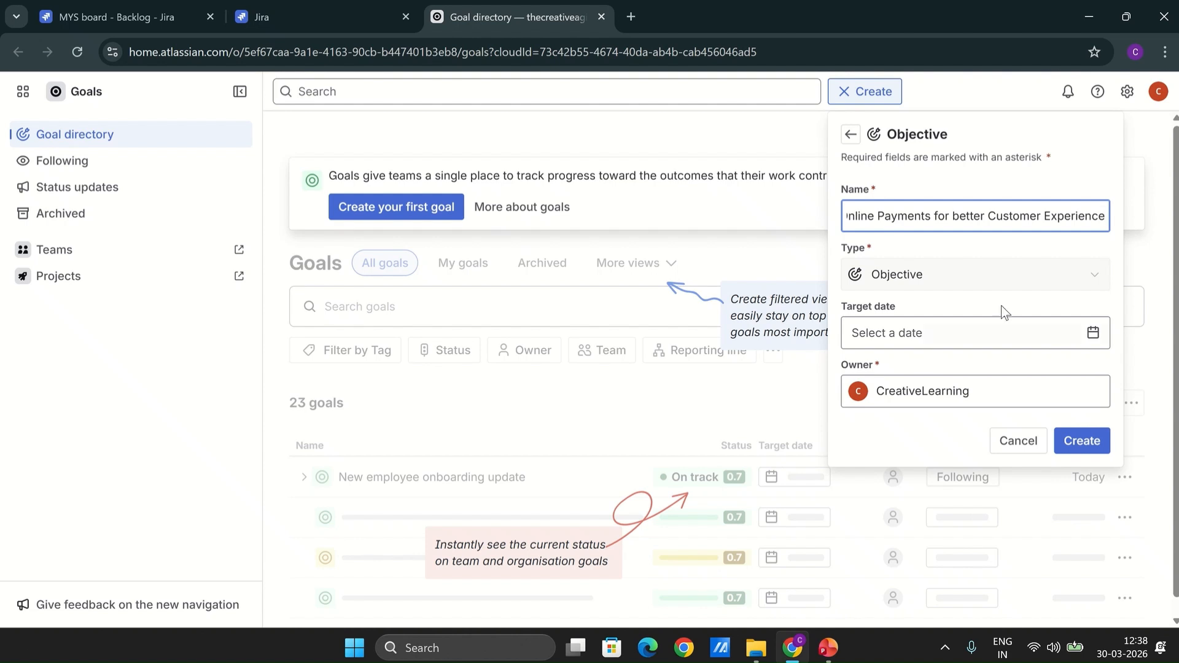
pyautogui.click(1093, 440)
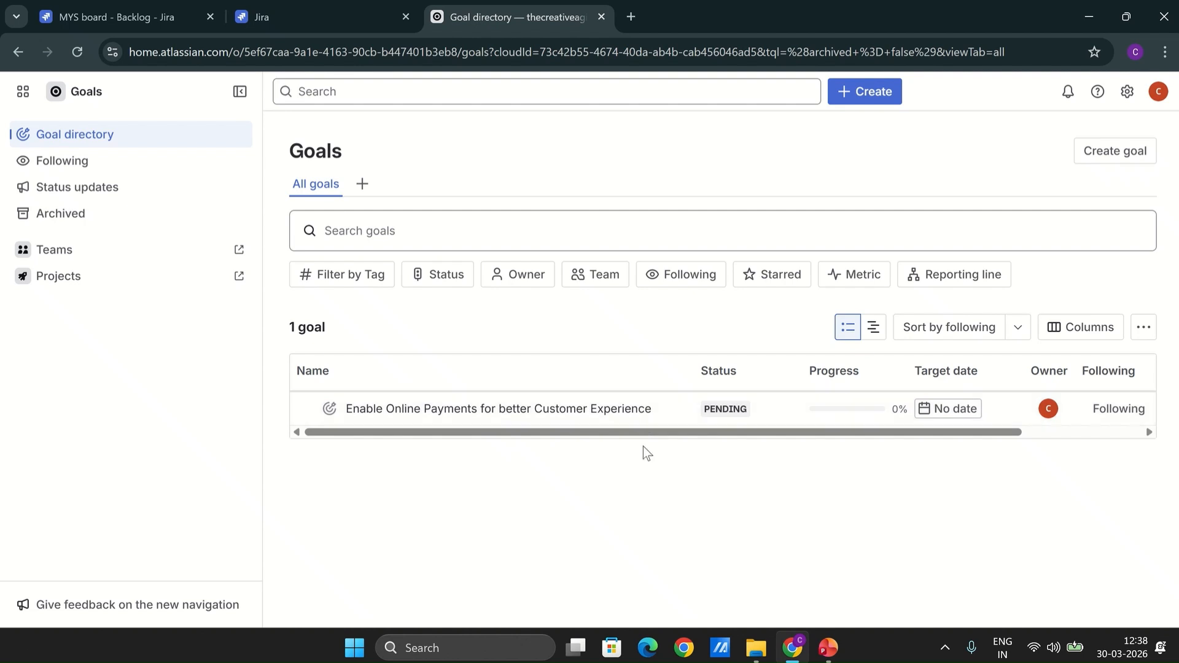
# - Return to the MYS board backlog and start a new work item of type Epic in MyScrum1
pyautogui.click(173, 20)
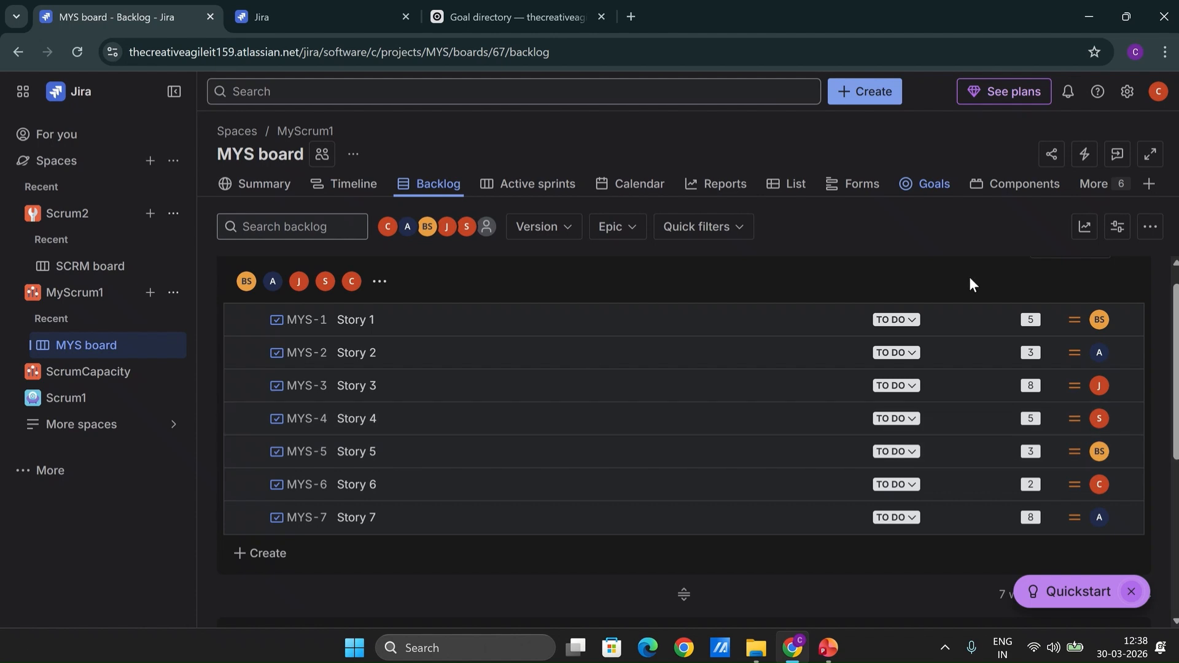
pyautogui.click(881, 98)
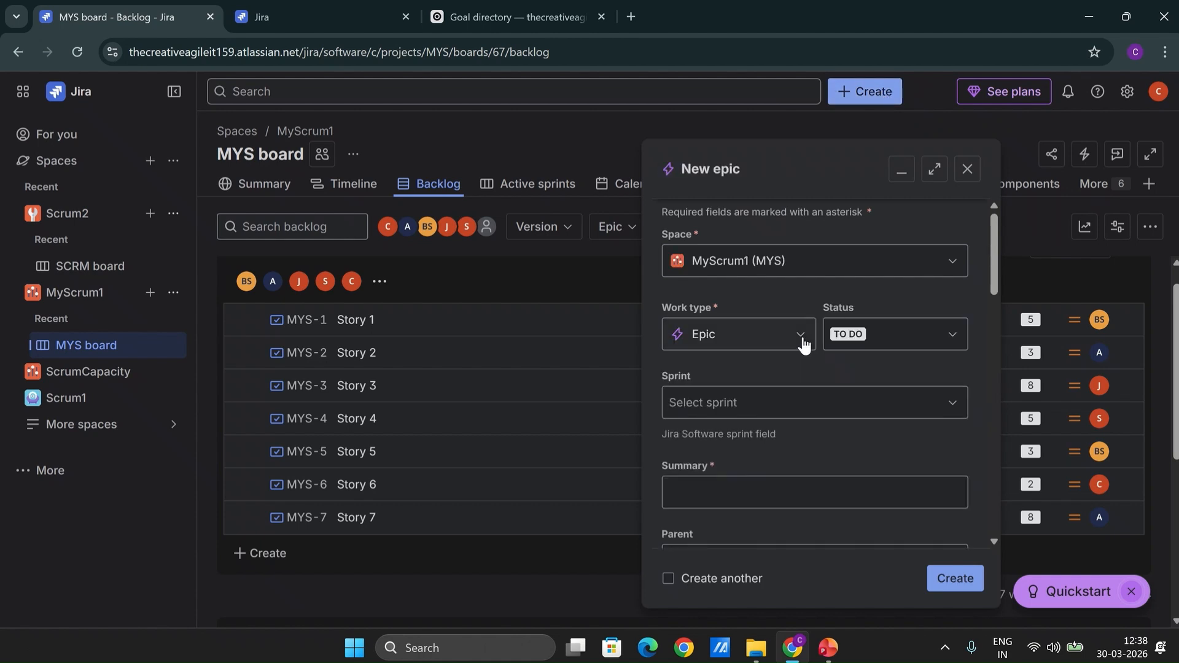
pyautogui.click(801, 336)
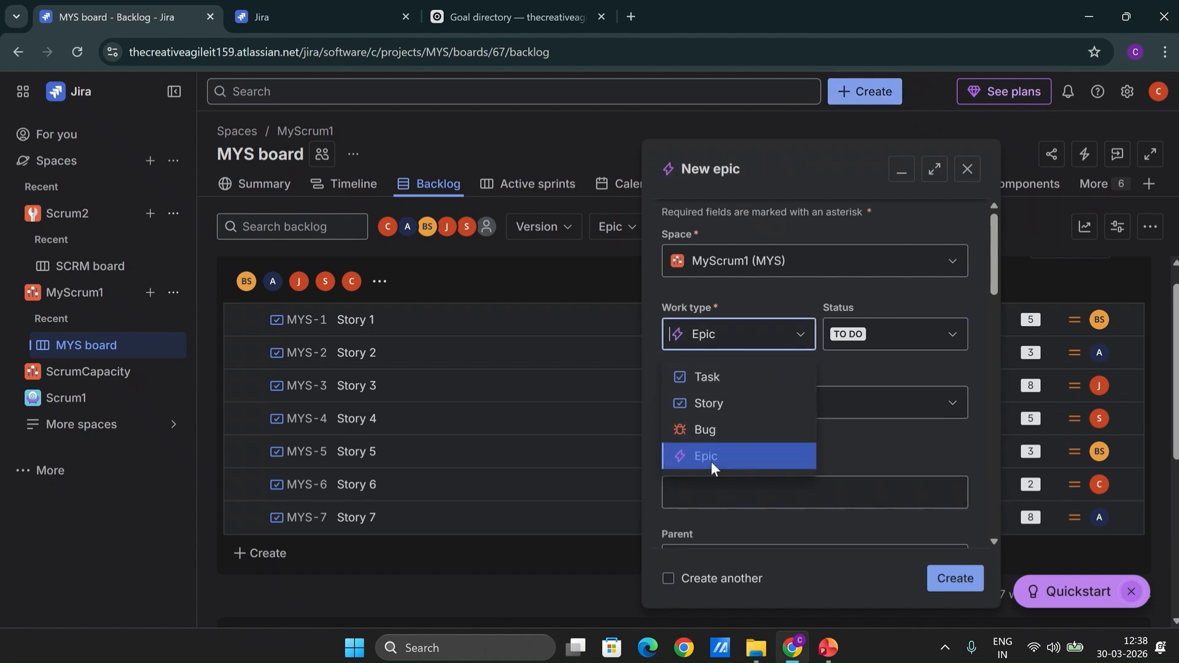
pyautogui.click(981, 294)
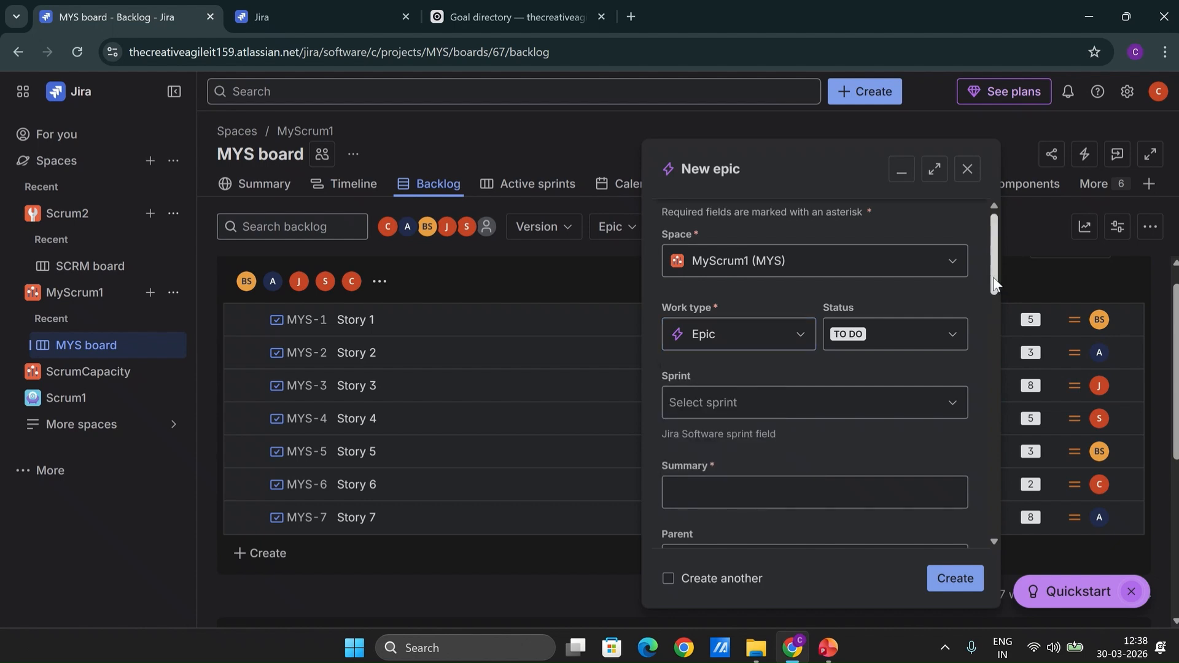
# - Enter "Online Payments using VISA Debit card" as the epic's summary and create the epic
pyautogui.scroll(-2, 880, 326)
pyautogui.click(714, 361)
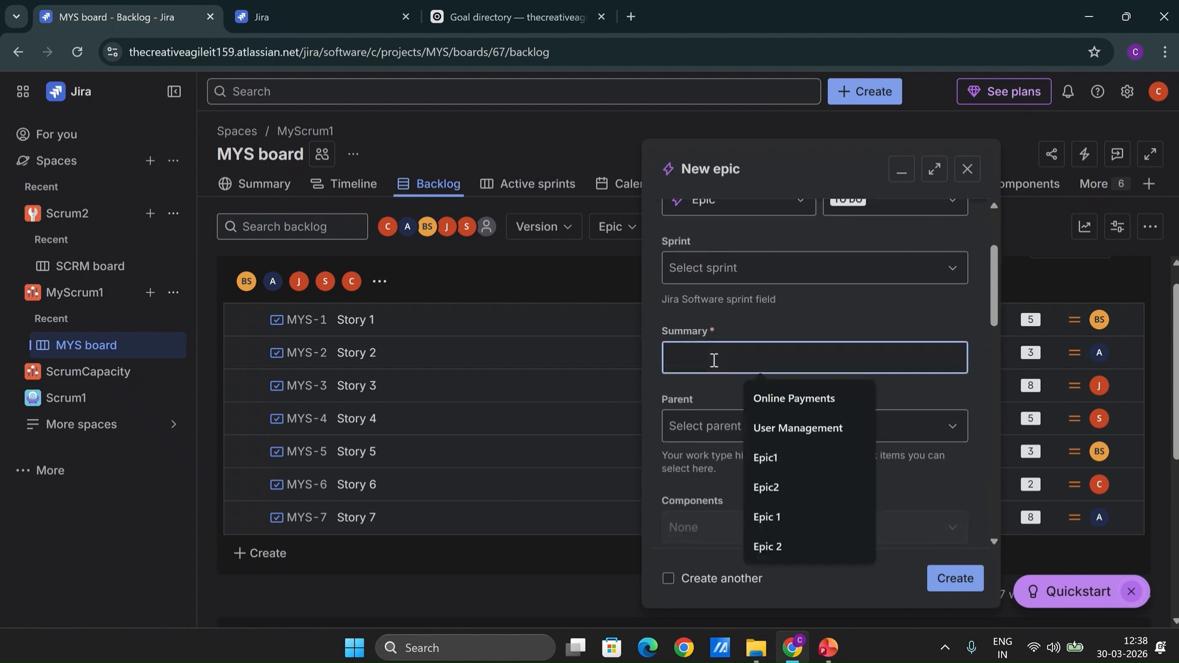
pyautogui.write('Online Payments using ')
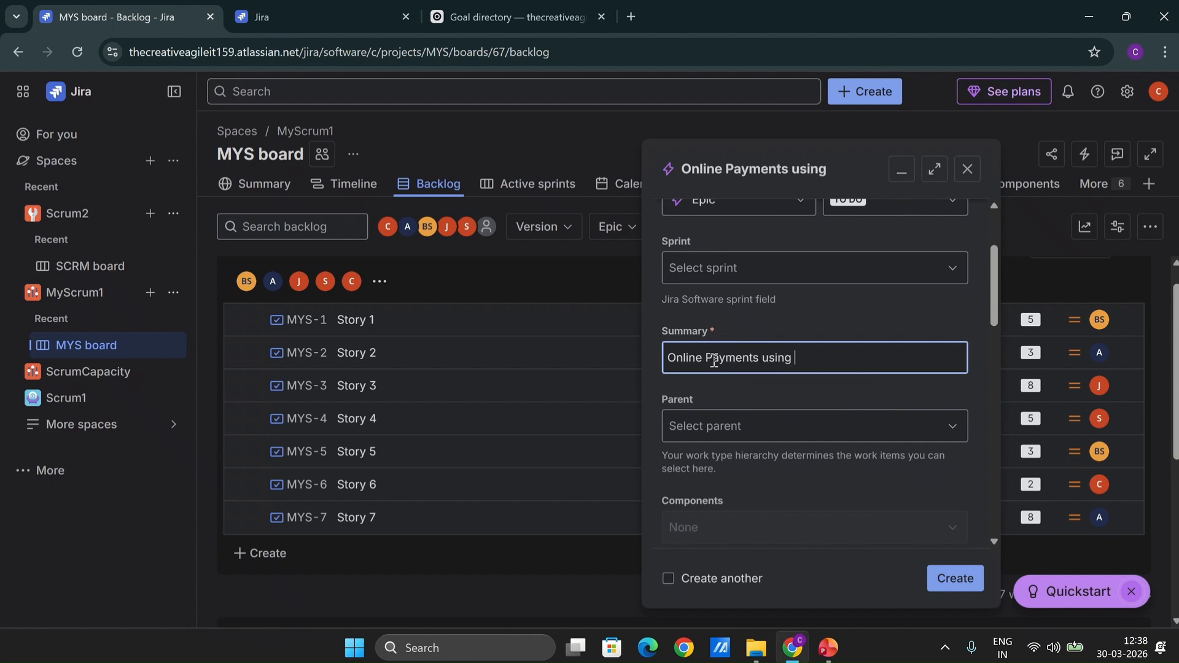
pyautogui.write('VISDA')
pyautogui.press('BackSpace')
pyautogui.press('BackSpace')
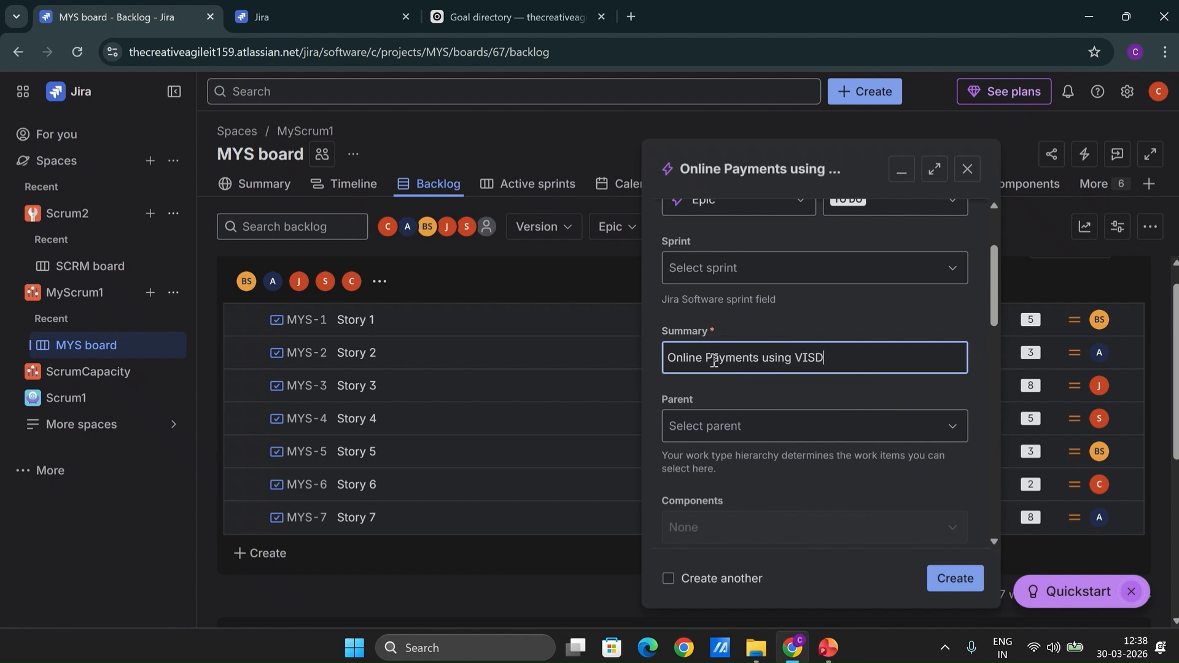
pyautogui.write('A Deb')
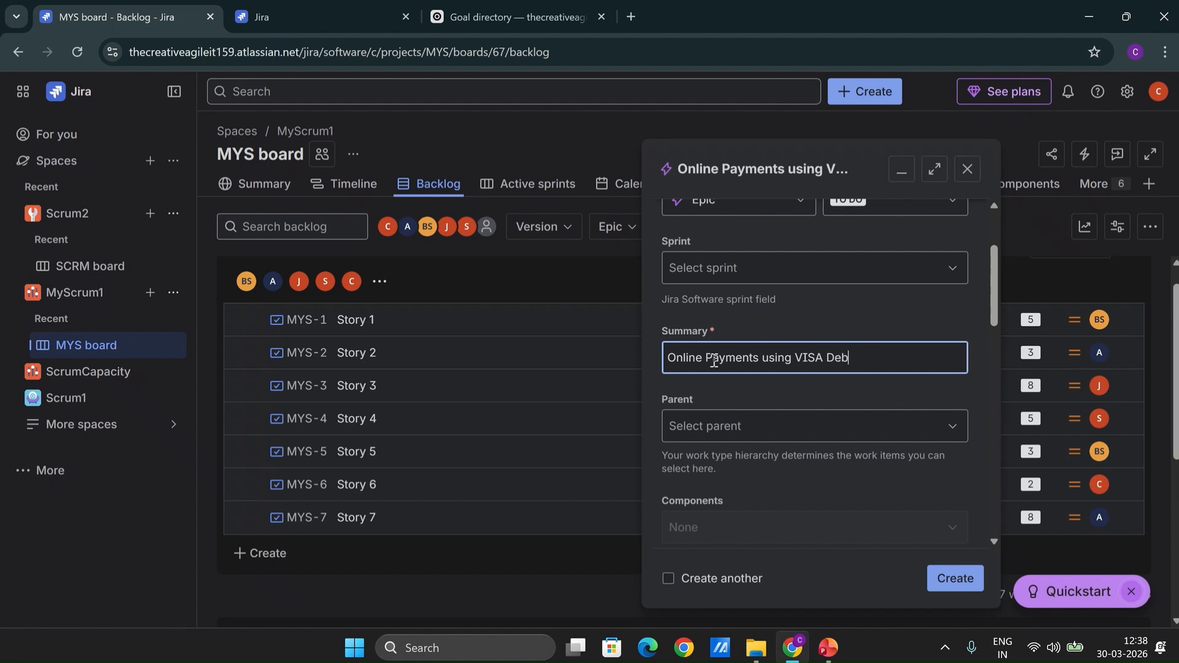
pyautogui.write('it card')
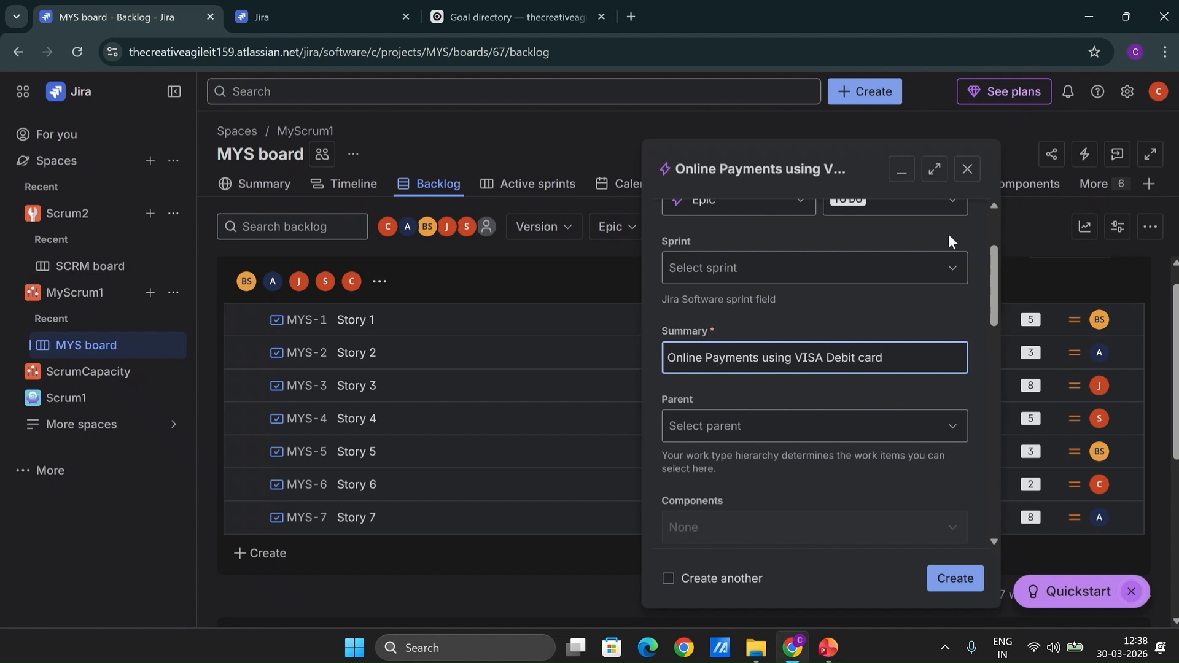
pyautogui.scroll(-3, 987, 338)
pyautogui.moveTo(986, 333); pyautogui.dragTo(983, 417)
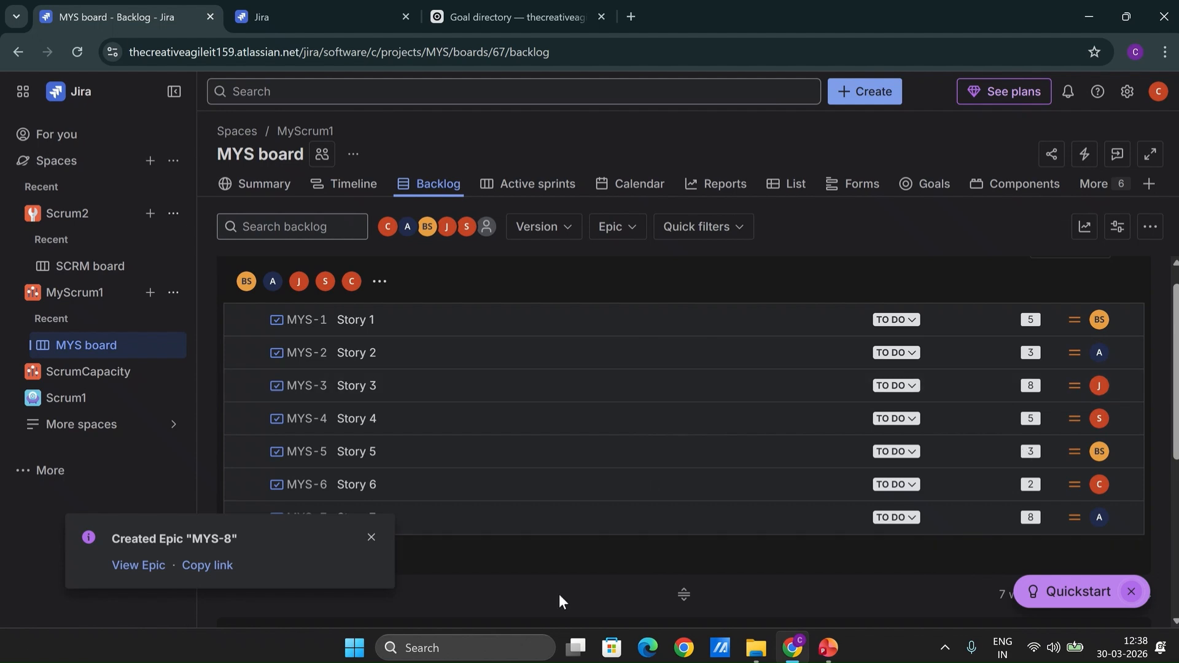
# - Open the new epic and begin its description with the numbered item "Online Payment using Visa Debit Card"
pyautogui.click(148, 565)
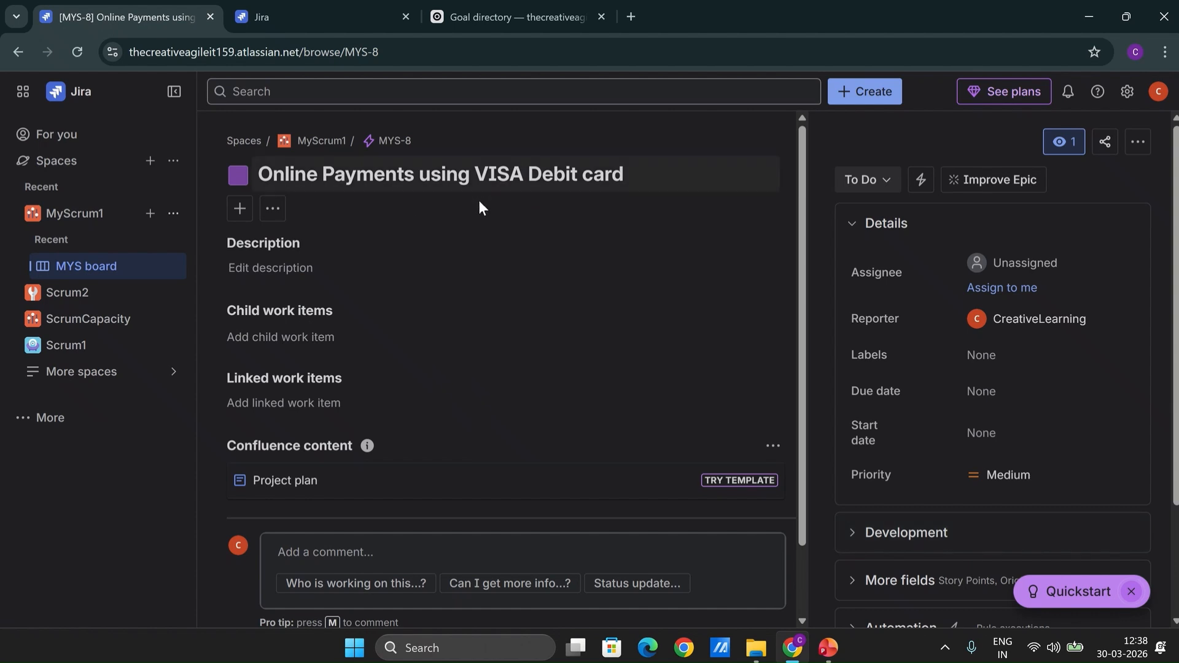
pyautogui.click(302, 268)
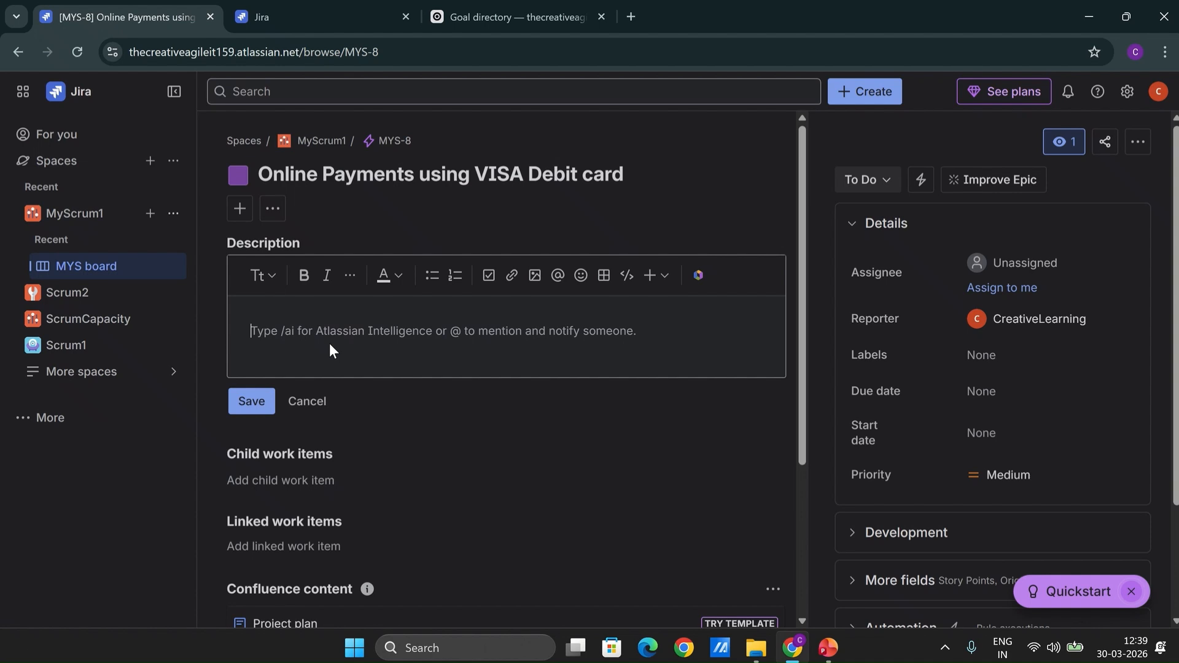
pyautogui.write('1. ')
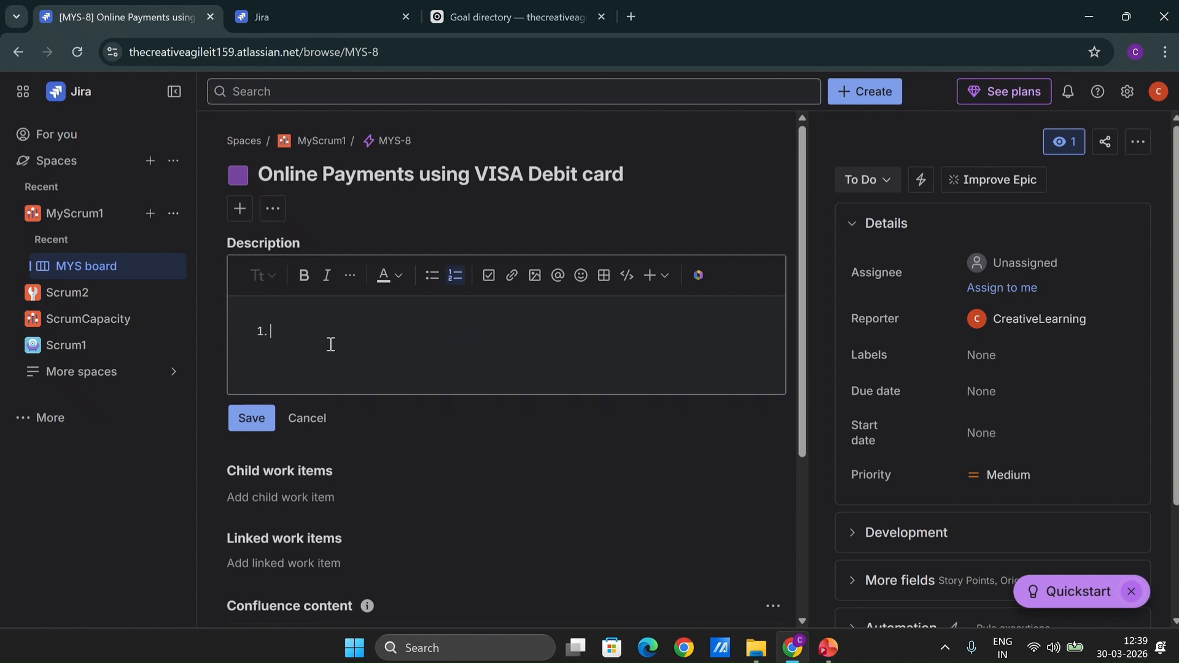
pyautogui.write('Online Payment using')
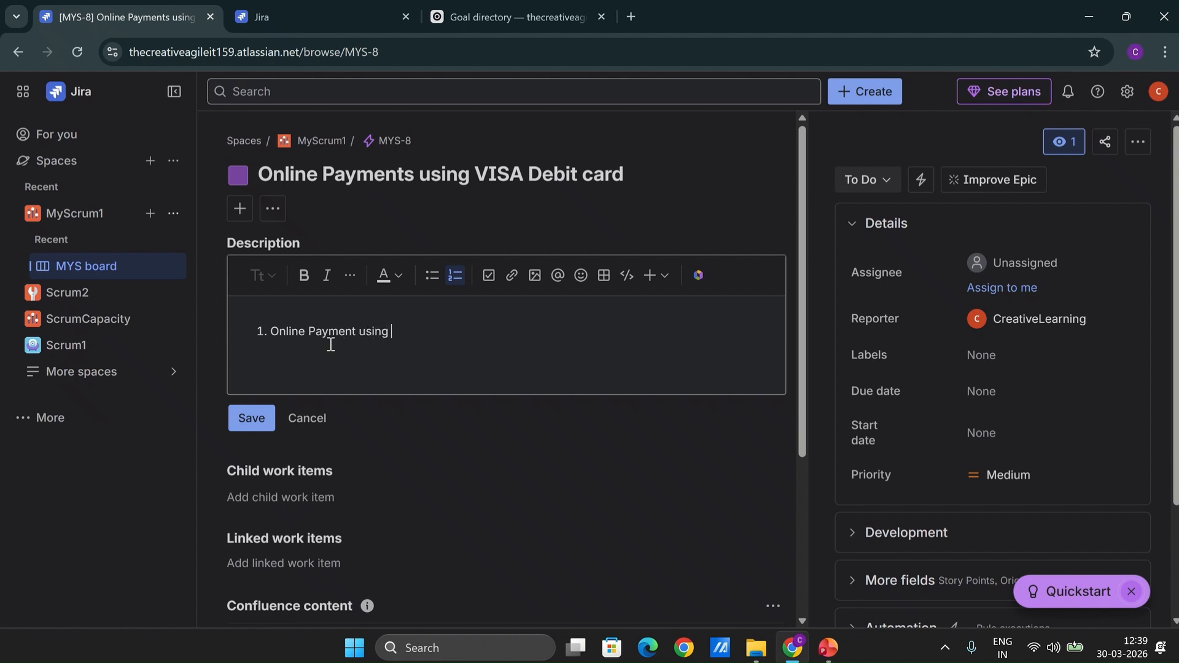
pyautogui.write(' Visa Debit Catrd')
pyautogui.press('BackSpace')
pyautogui.write('rd')
# - Add "Customer receives Success message post payment" as the second numbered item of the description
pyautogui.press('Return')
pyautogui.write('Customer received')
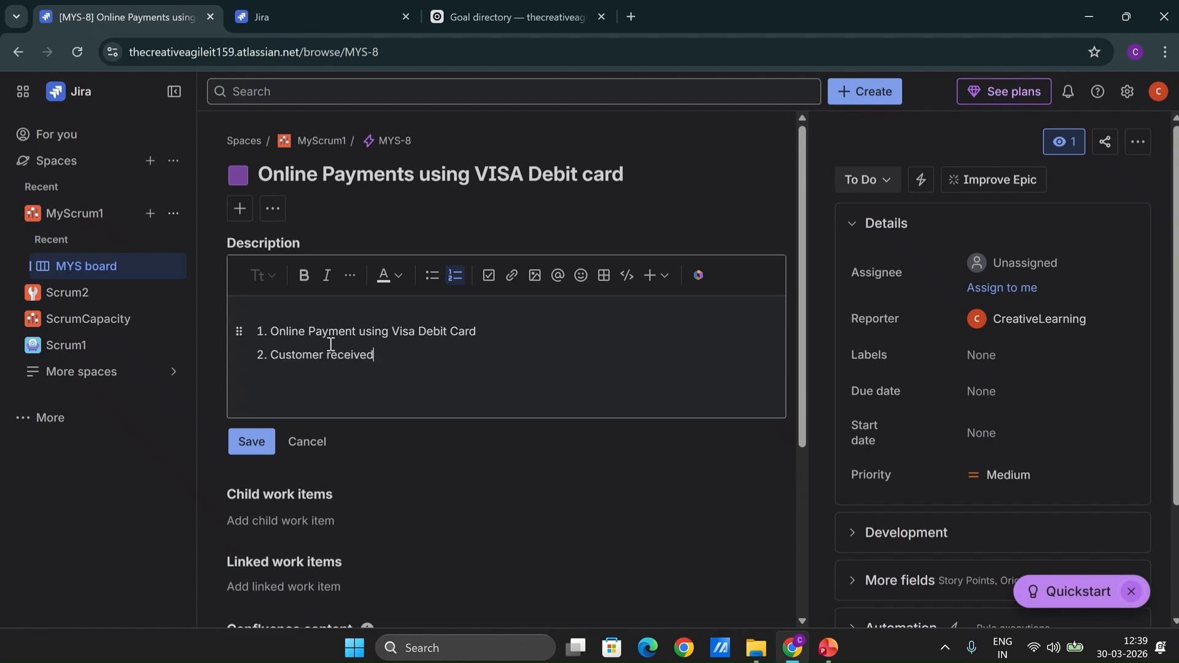
pyautogui.press('BackSpace')
pyautogui.press('BackSpace')
pyautogui.write('s Success message post ')
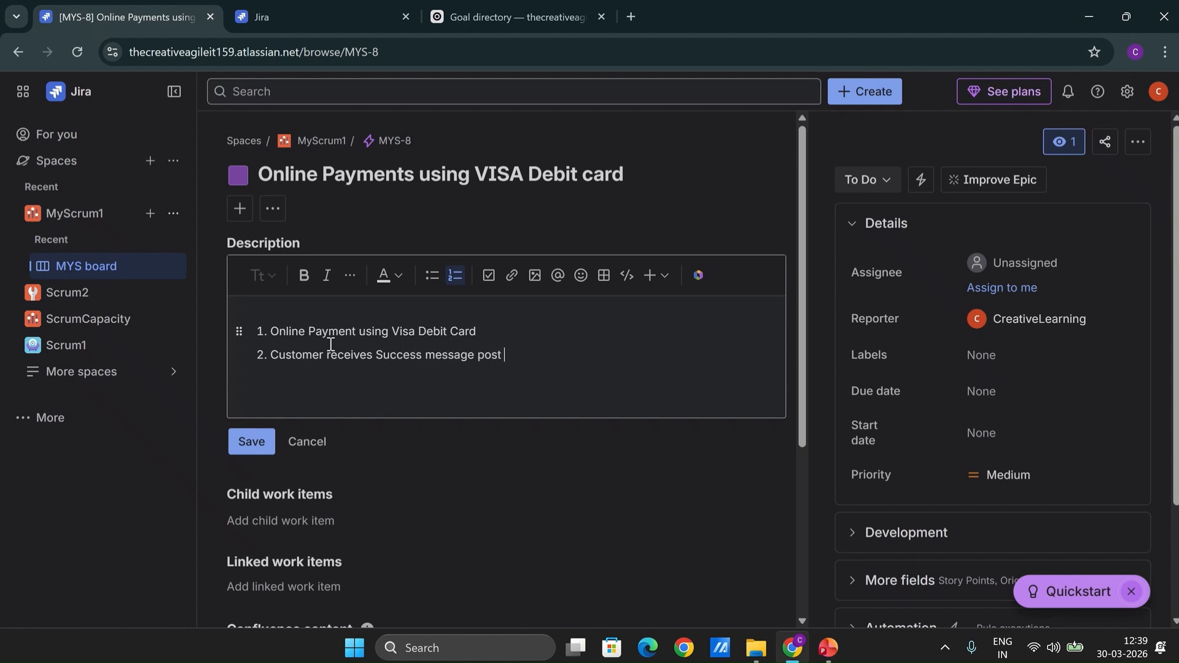
pyautogui.write('payment')
# - Add numbered items 3 "In case of any failure; customer is notified" and 4 "Customer Order is updated post successful payment" to the description
pyautogui.press('Return')
pyautogui.write('In cas')
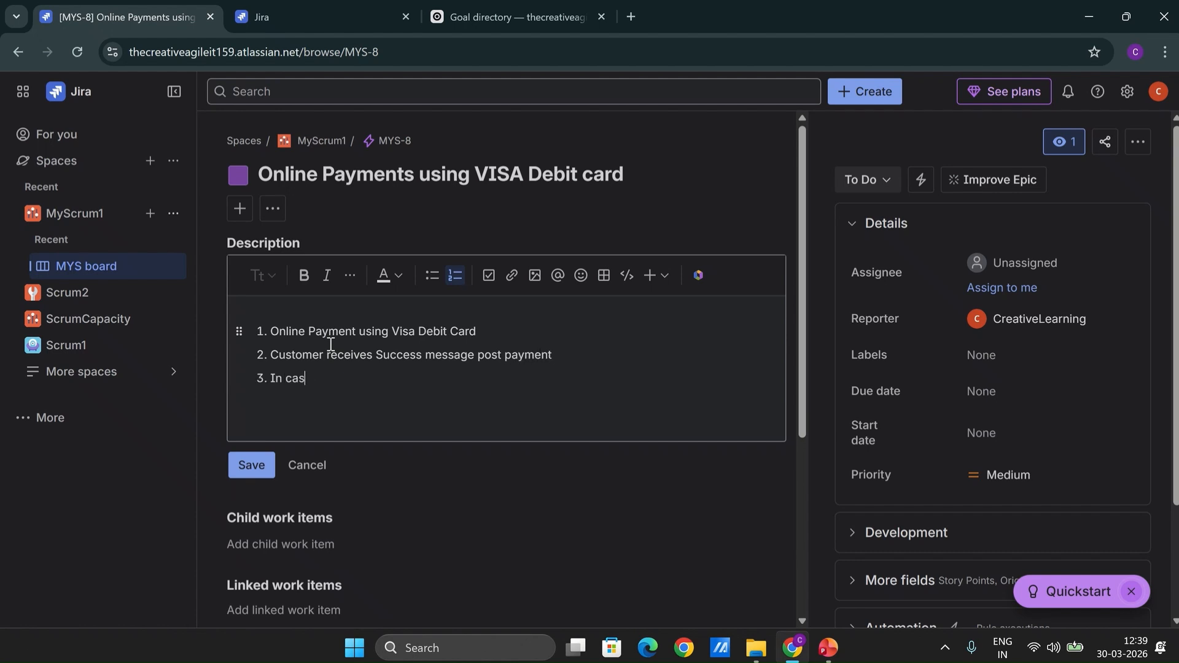
pyautogui.write('e of any failure; customer is not')
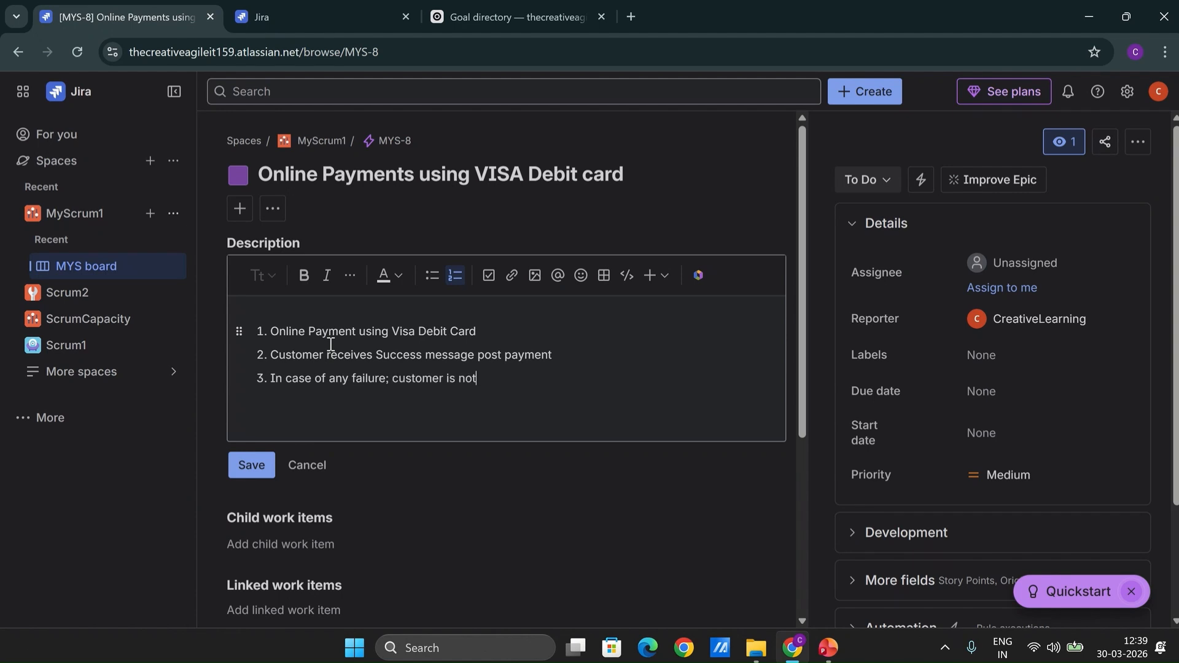
pyautogui.write('ified')
pyautogui.press('Return')
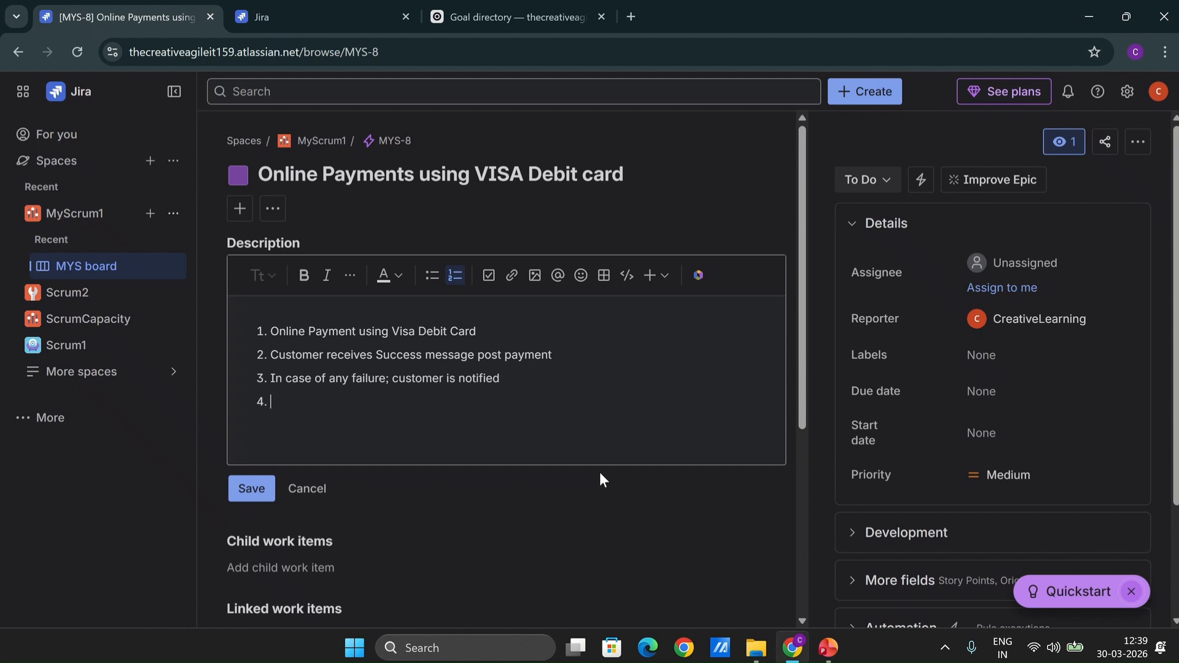
pyautogui.write('Customer Order is updated post successful payment')
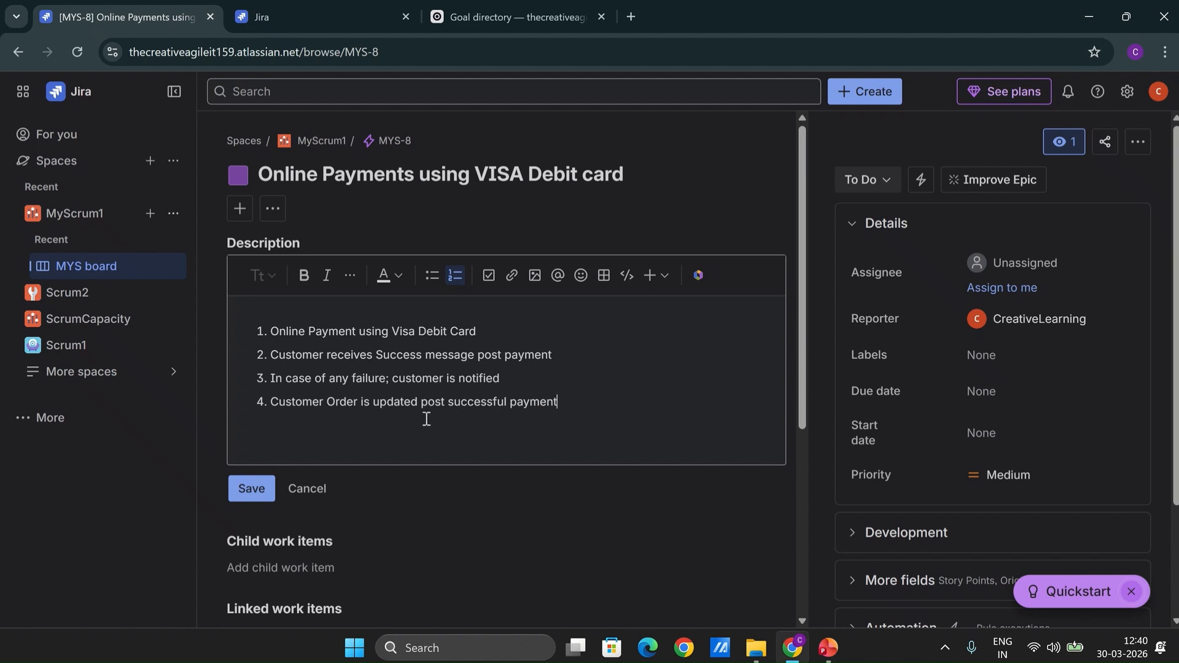
# - Save the epic's numbered description
pyautogui.click(251, 489)
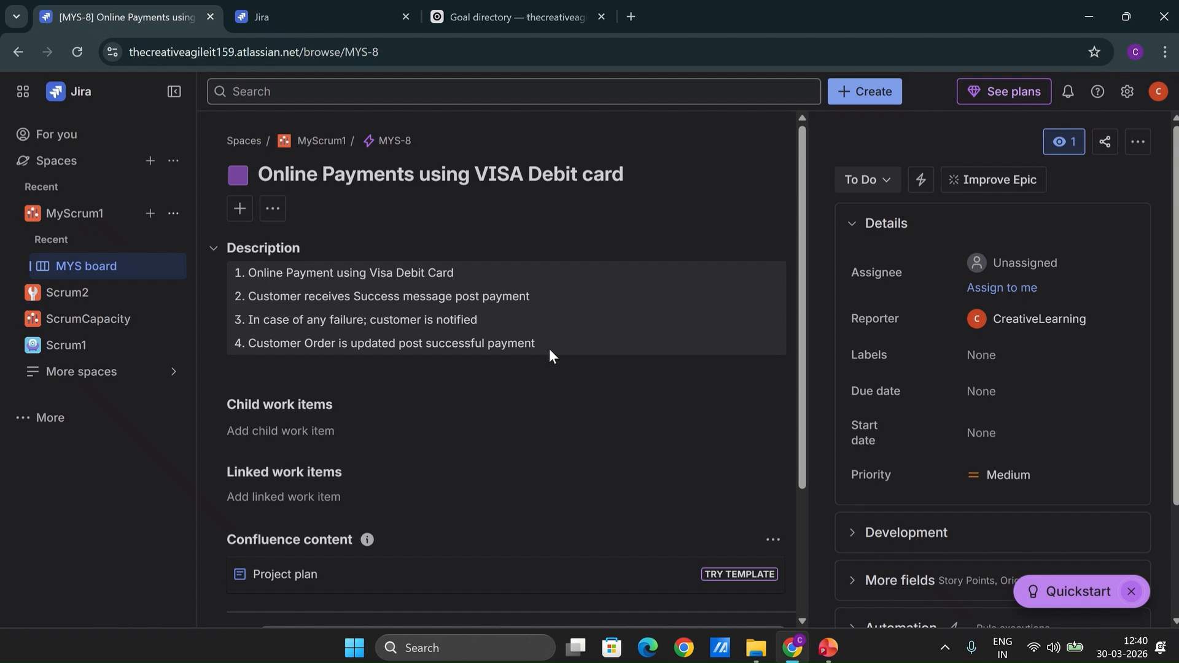
# - Try to improve the epic's description with Atlassian Intelligence and save it without replacing the original text
pyautogui.click(984, 181)
pyautogui.click(1050, 253)
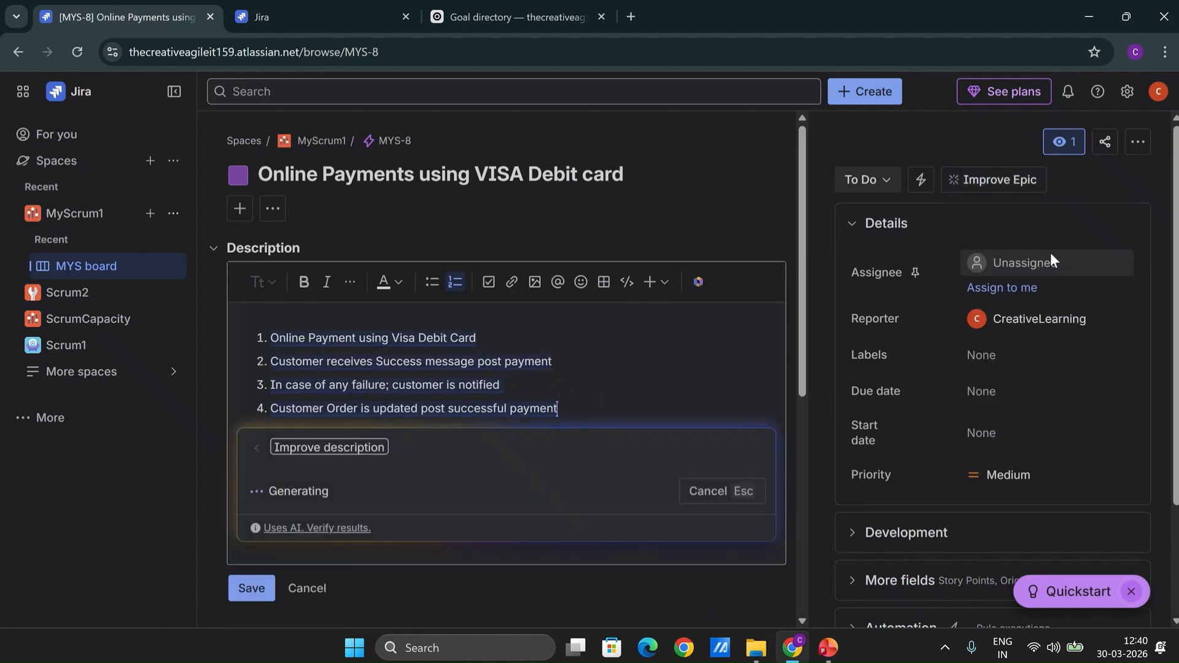
pyautogui.click(803, 439)
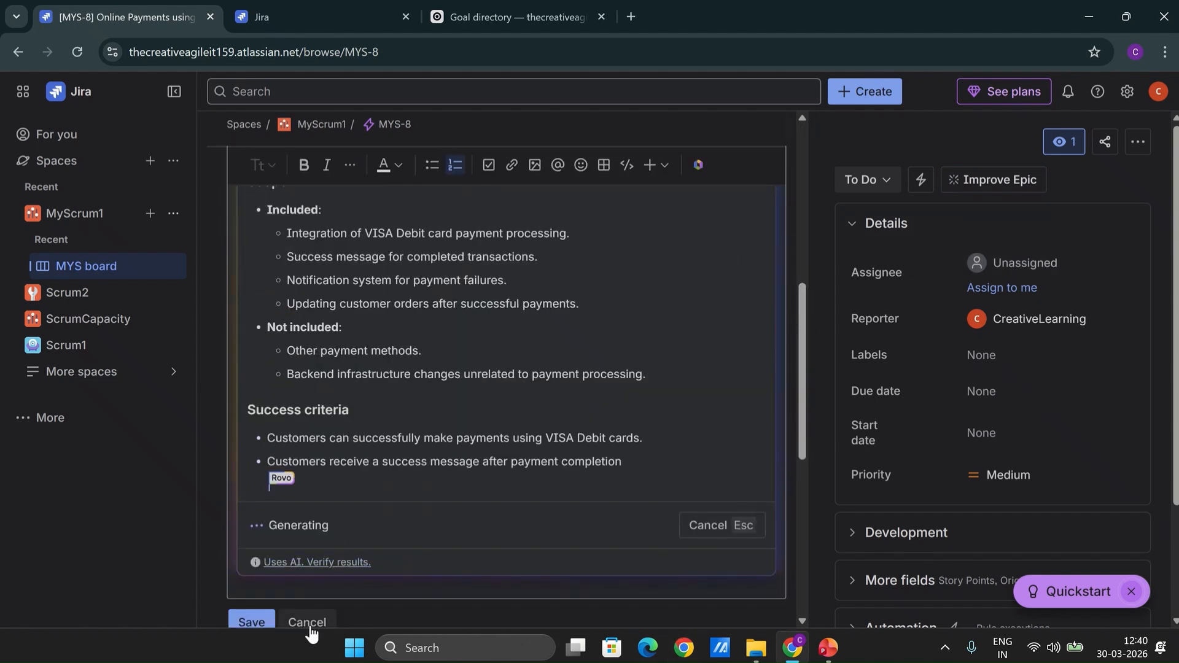
pyautogui.click(801, 564)
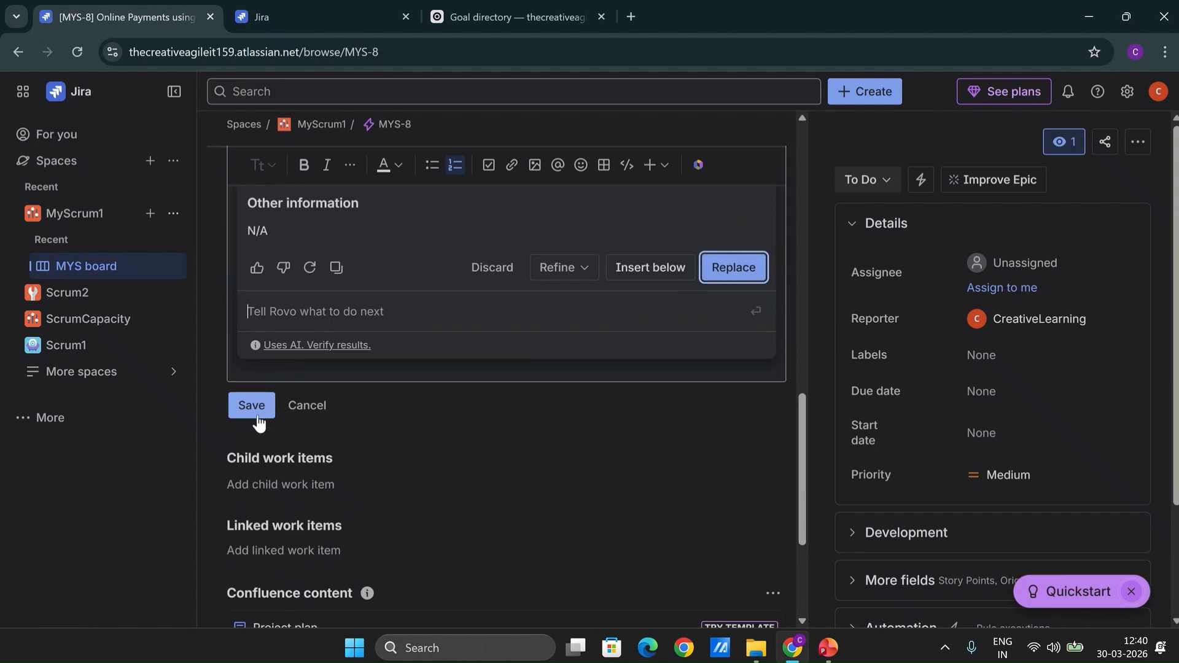
pyautogui.click(252, 406)
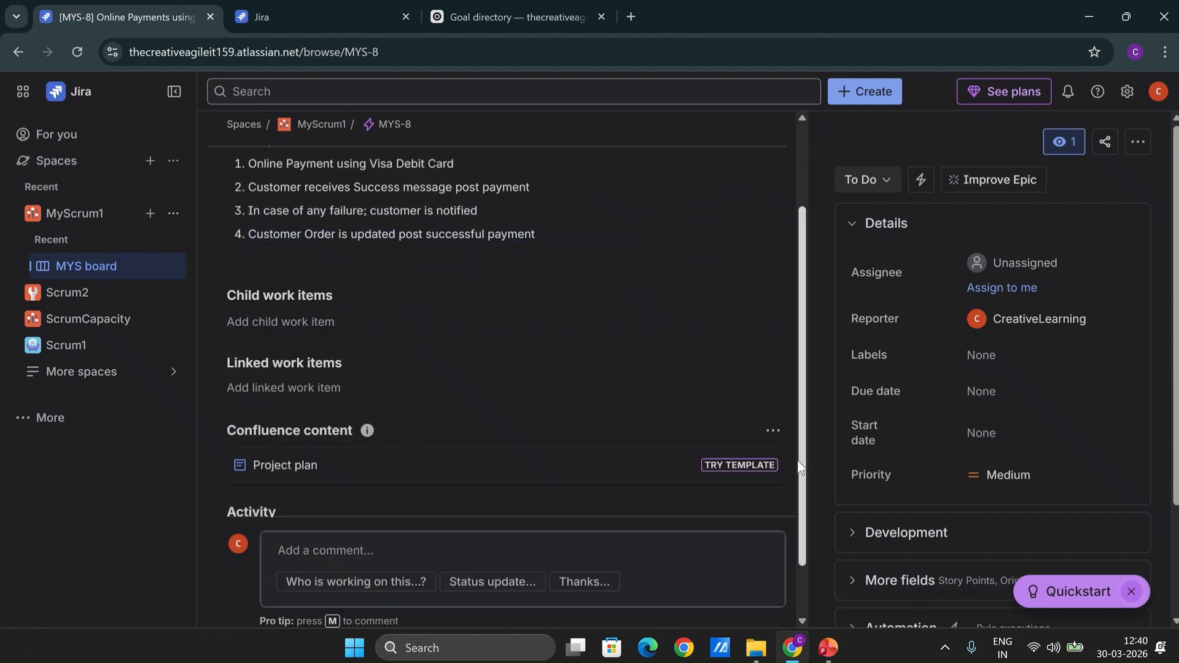
pyautogui.moveTo(803, 370); pyautogui.dragTo(799, 429)
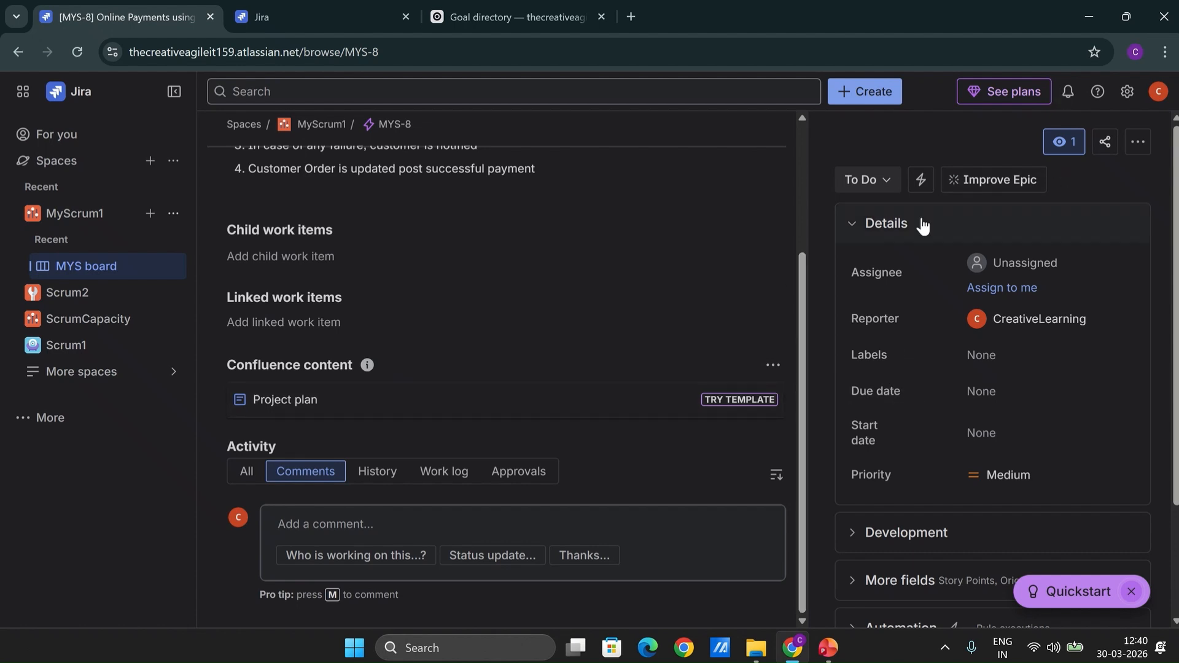
# - Generate an improved epic description with Atlassian Intelligence, replace the original text with it and save
pyautogui.scroll(3, 798, 278)
pyautogui.click(1012, 180)
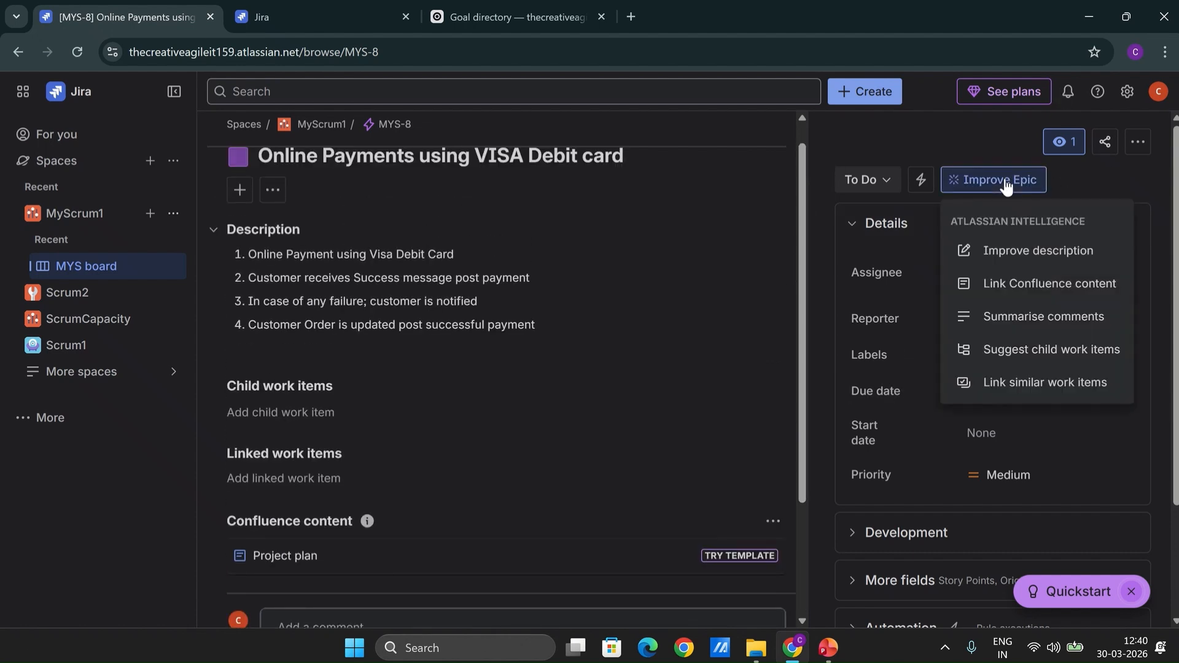
pyautogui.click(1009, 249)
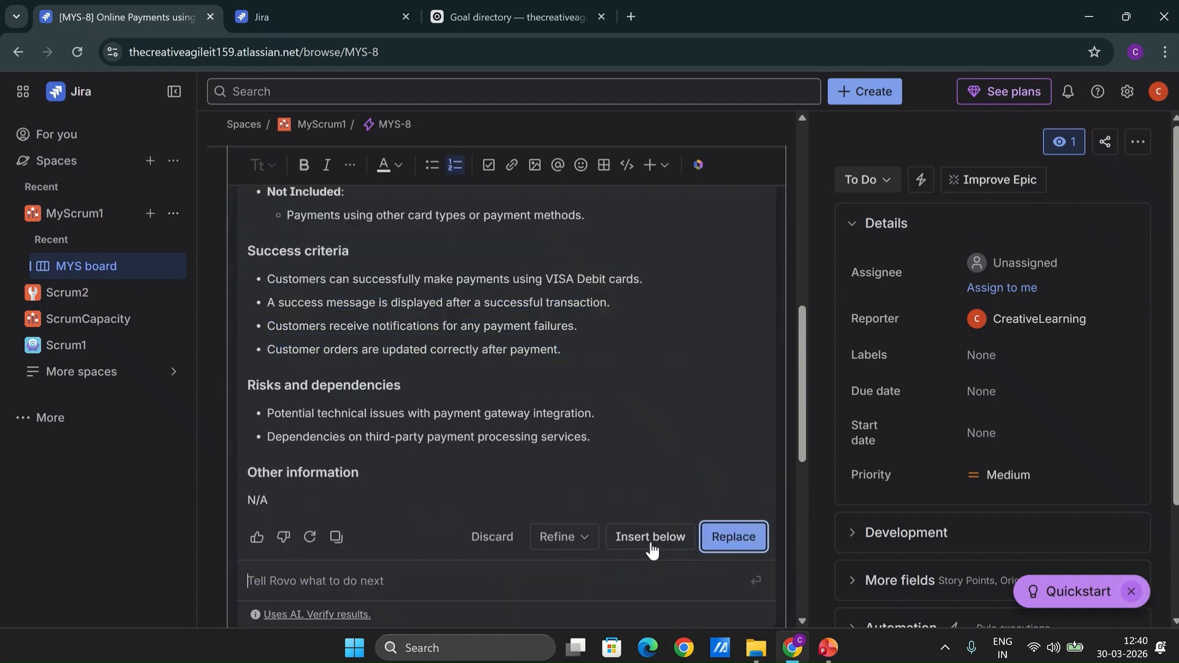
pyautogui.click(734, 536)
pyautogui.click(251, 407)
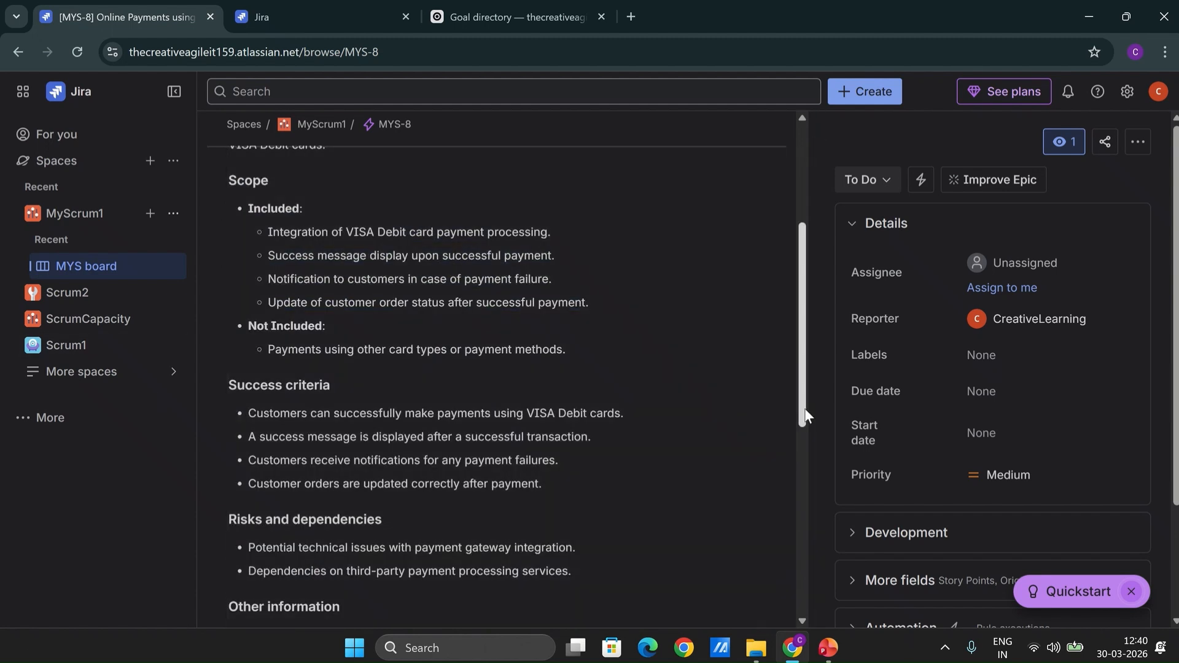
# - Review the epic's full description and its detail fields, including the Development section
pyautogui.moveTo(807, 415); pyautogui.dragTo(806, 312)
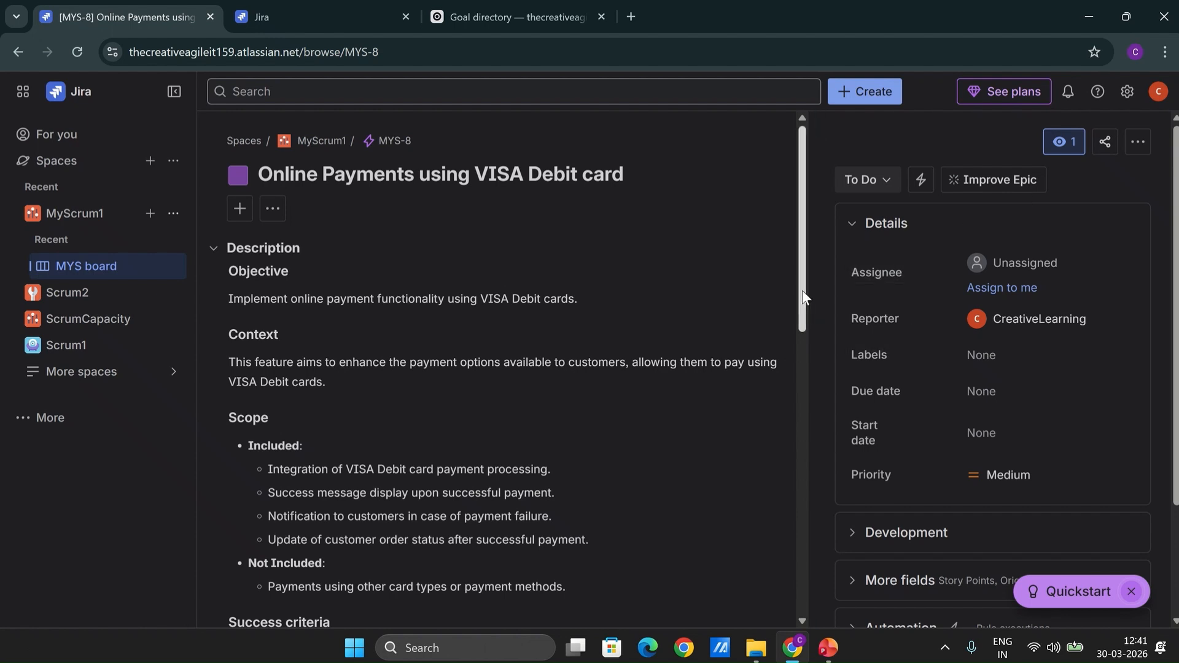
pyautogui.moveTo(802, 298); pyautogui.dragTo(803, 301)
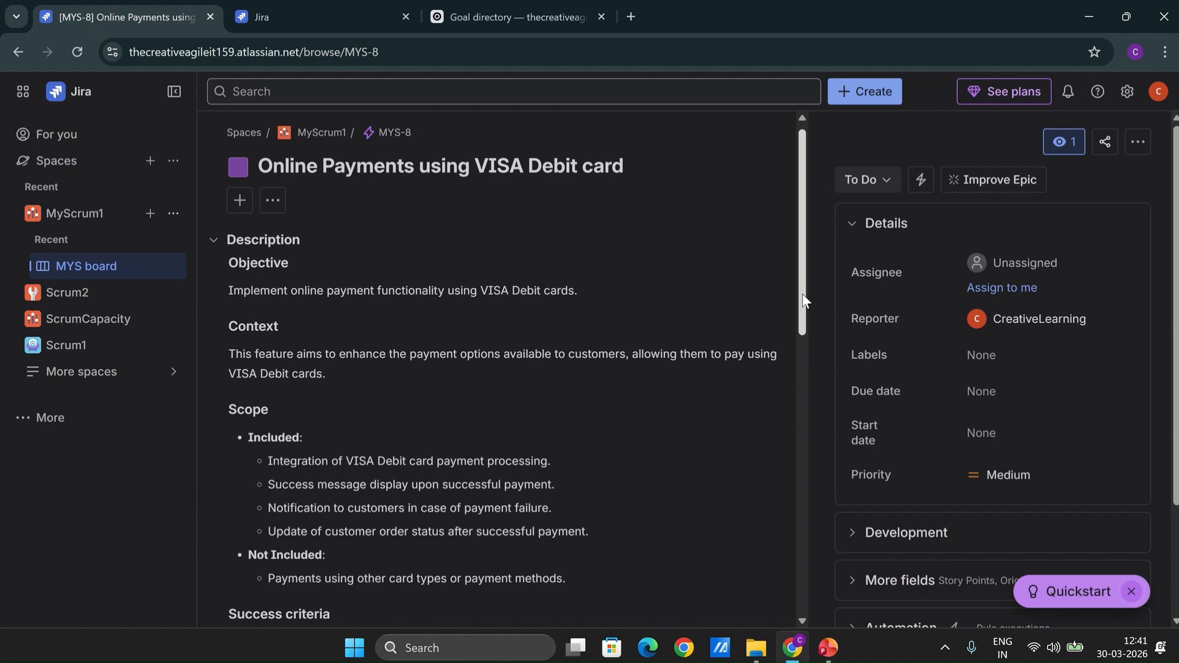
pyautogui.moveTo(802, 301); pyautogui.dragTo(814, 520)
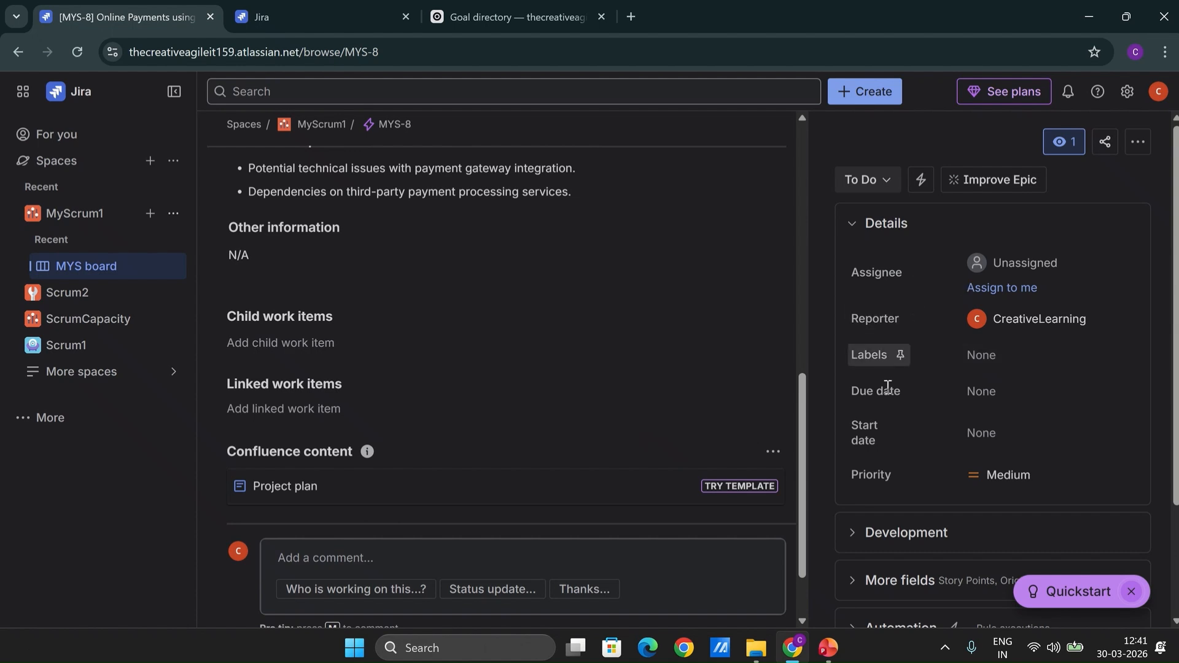
pyautogui.scroll(-2, 1176, 444)
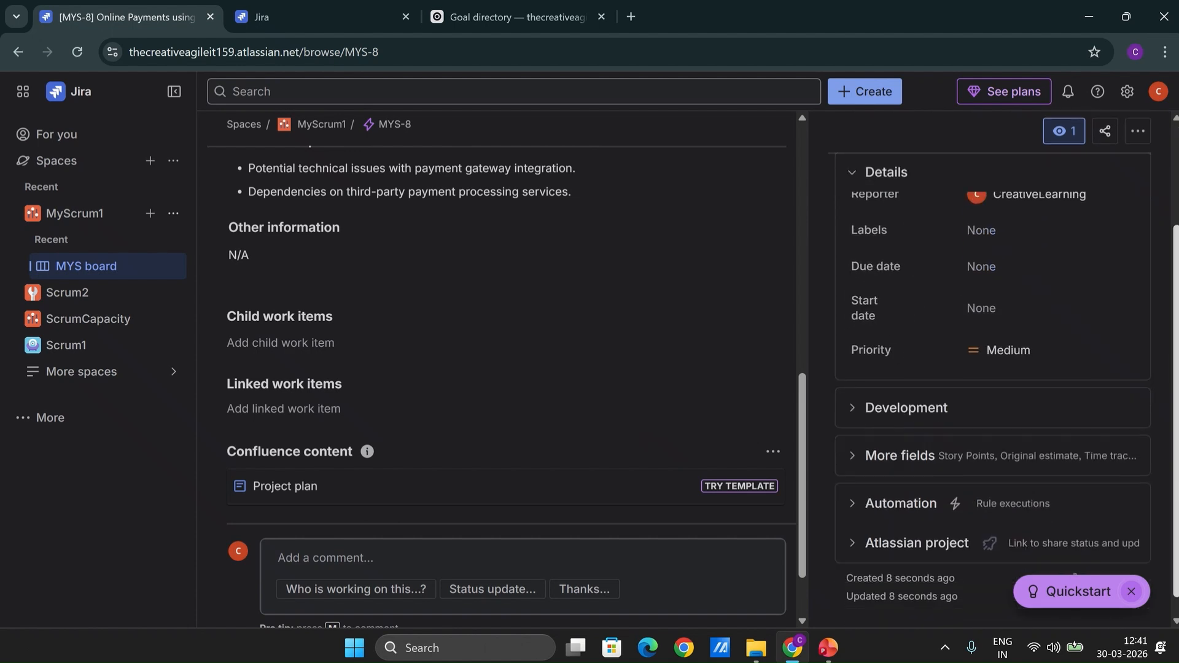
pyautogui.click(842, 417)
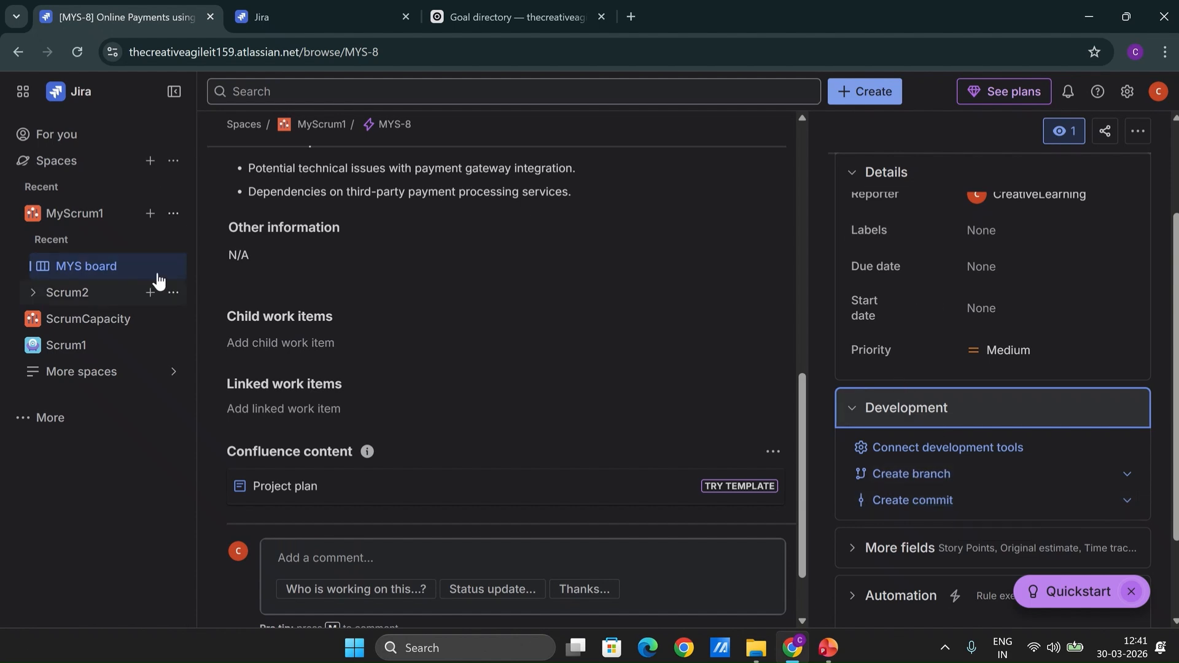
# - Open the configuration of MYS: Scrum Default Issue Screen through MyScrum1's space settings for work item screens
pyautogui.click(175, 215)
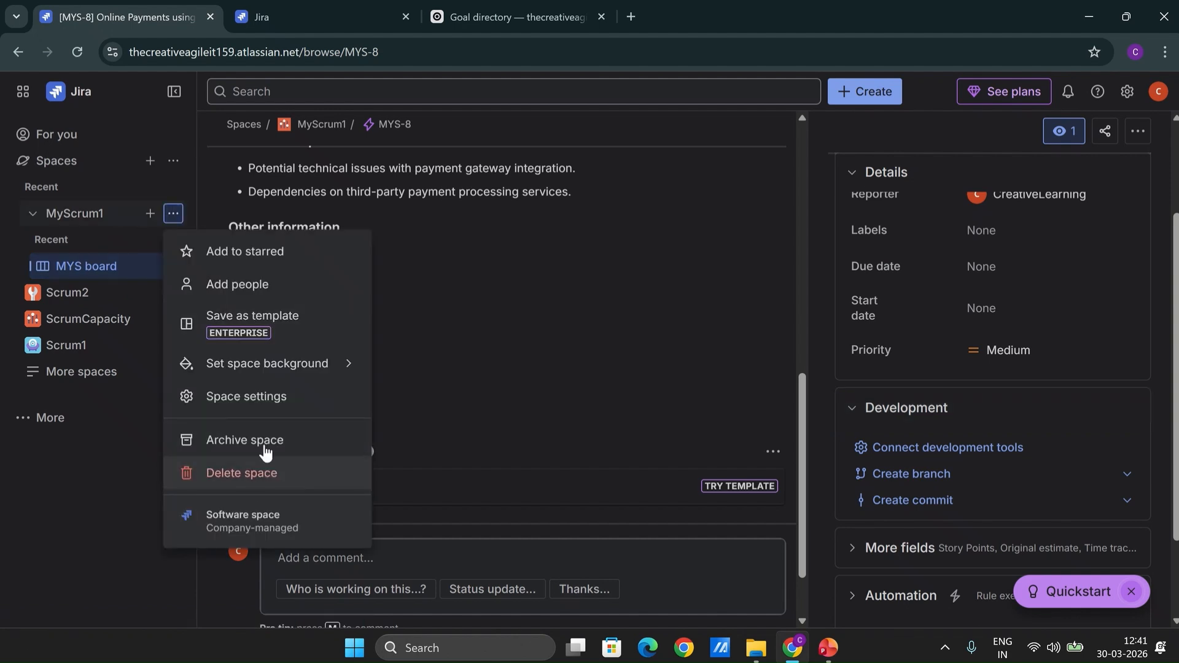
pyautogui.click(263, 396)
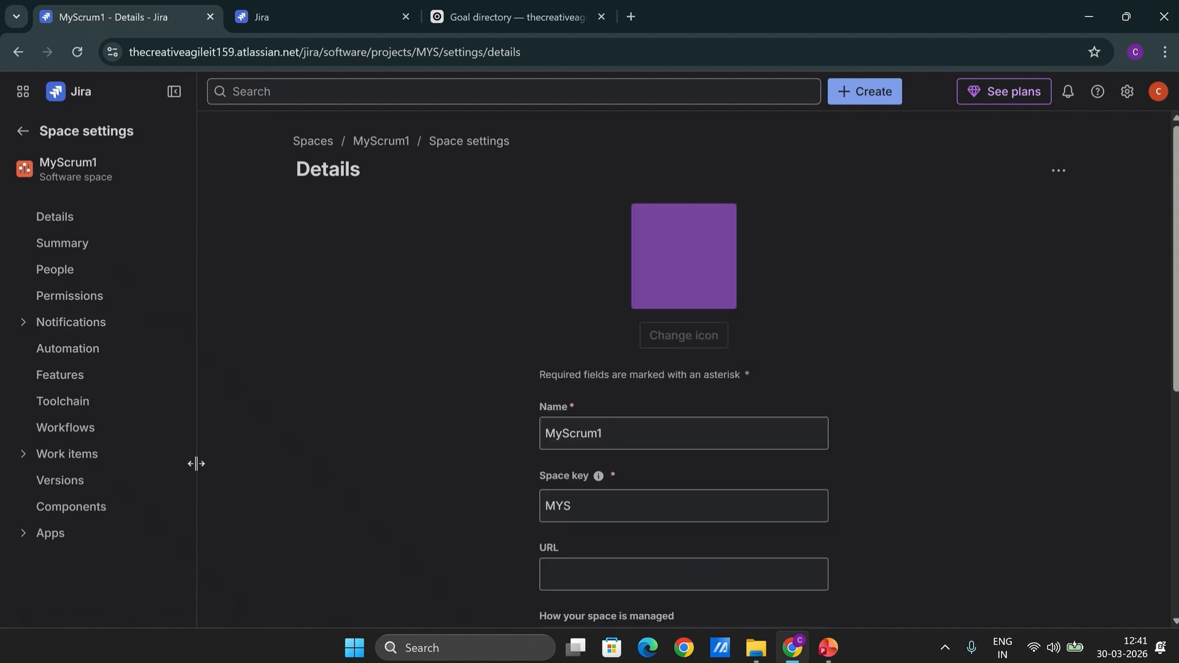
pyautogui.click(25, 456)
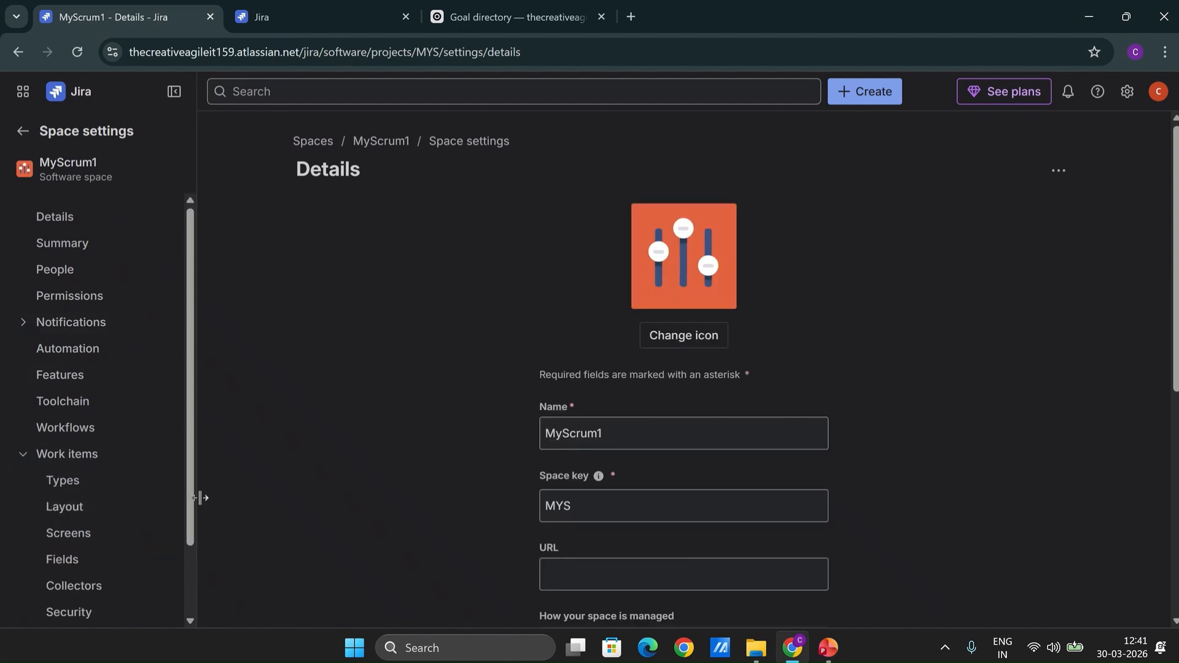
pyautogui.click(77, 540)
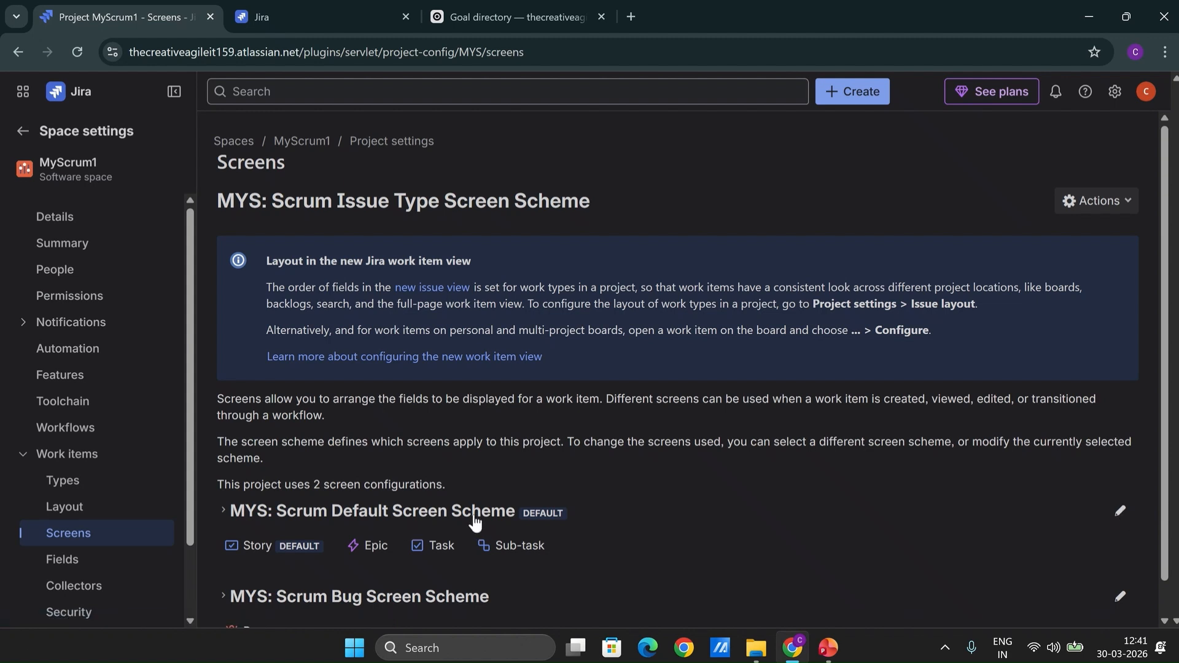
pyautogui.click(1120, 515)
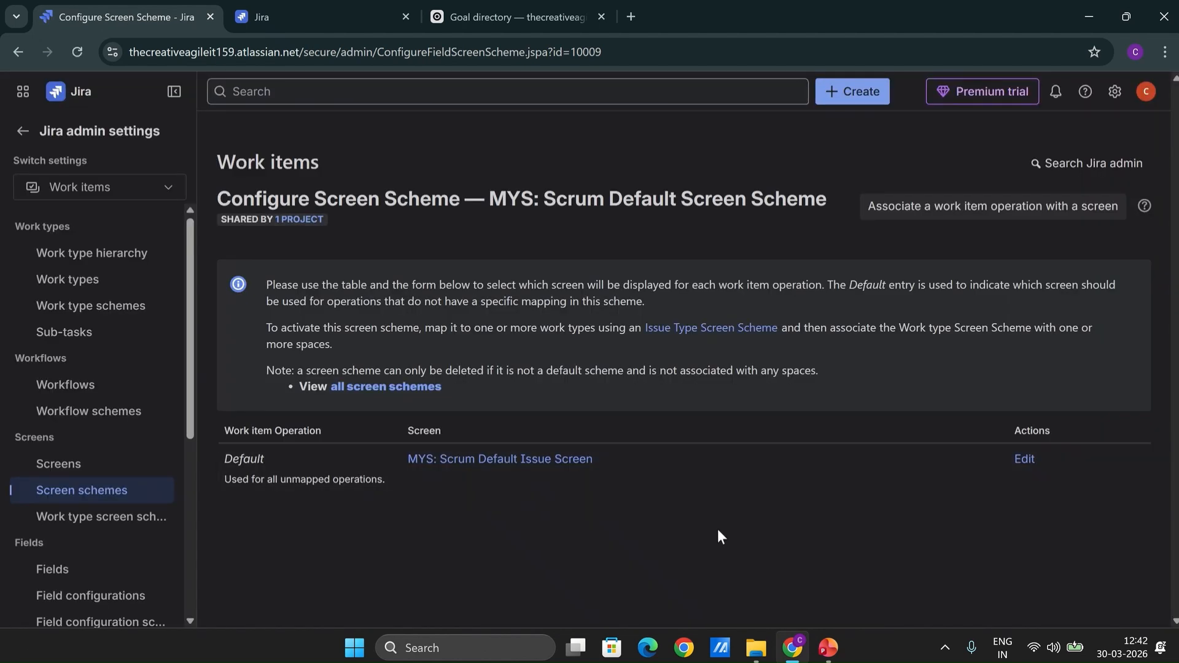
pyautogui.click(552, 460)
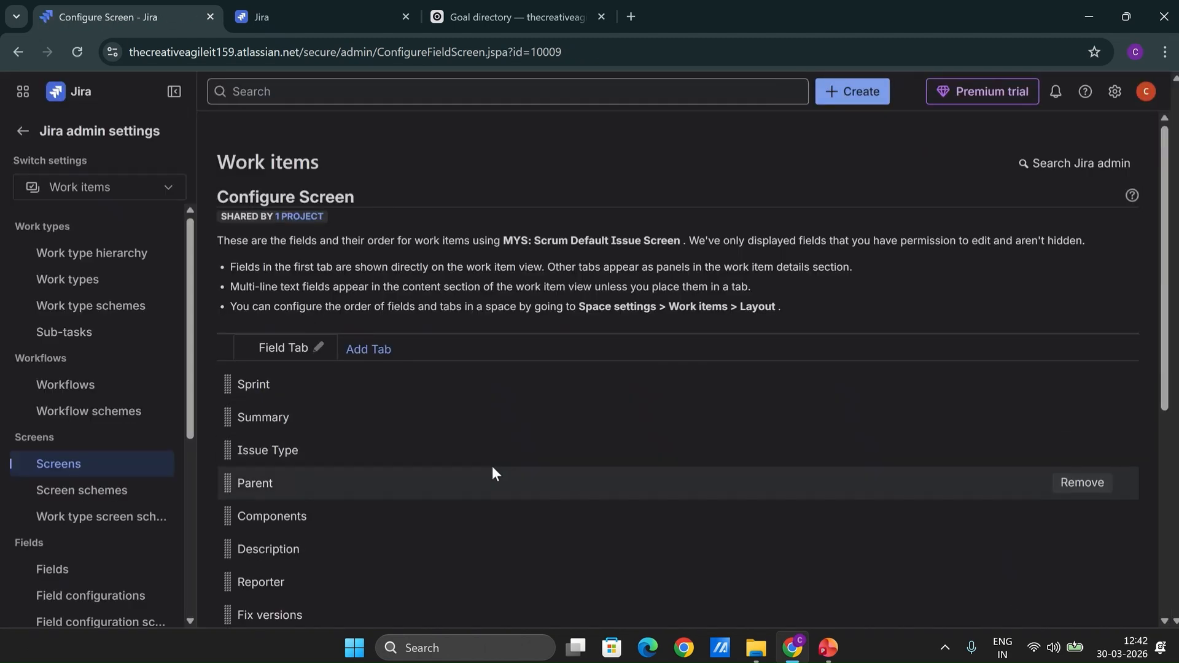
# - Add the Goals field to the default issue screen and check its place at the end of the field list
pyautogui.moveTo(1162, 386); pyautogui.dragTo(1171, 589)
pyautogui.click(389, 585)
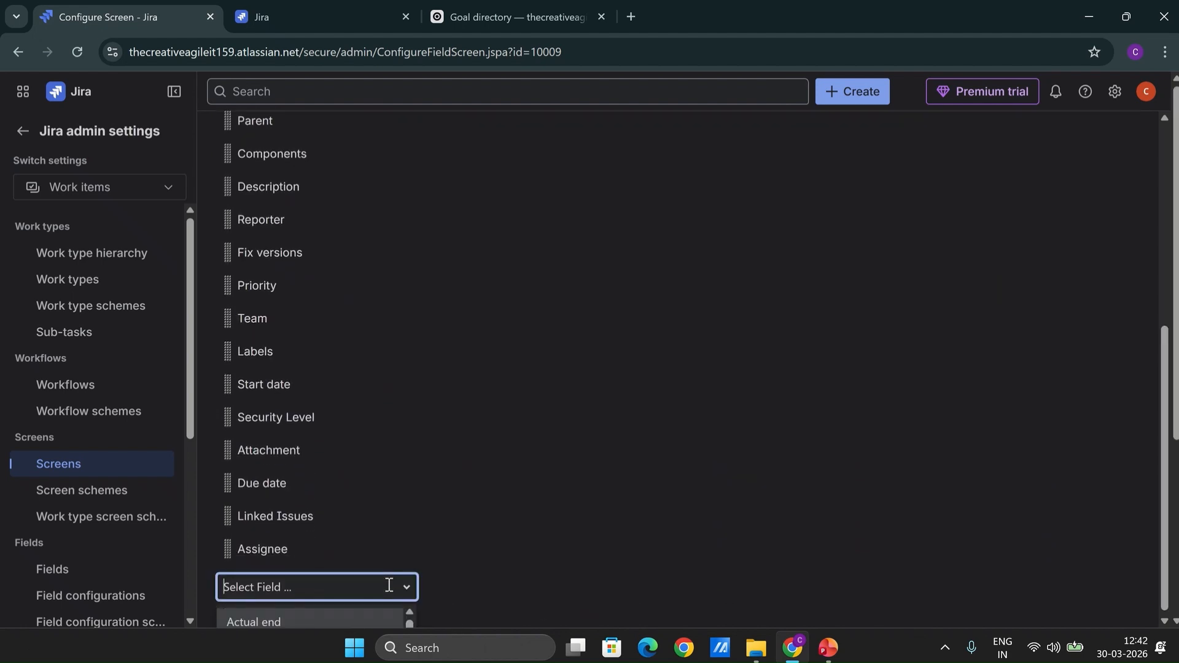
pyautogui.write('Goal')
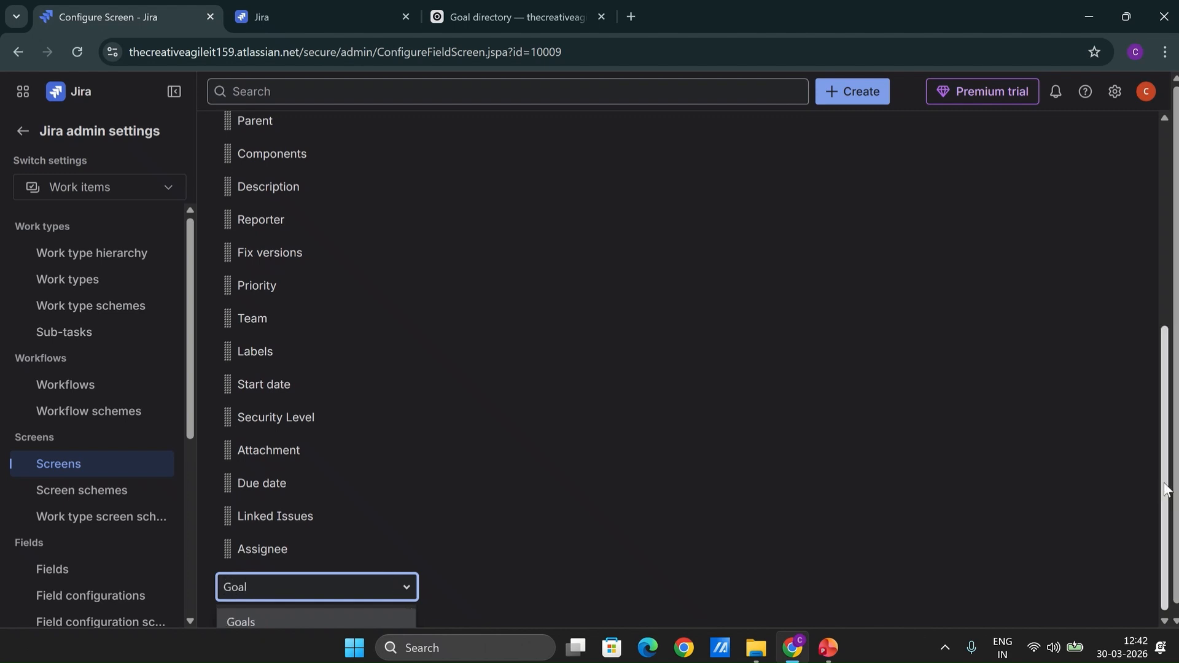
pyautogui.click(258, 621)
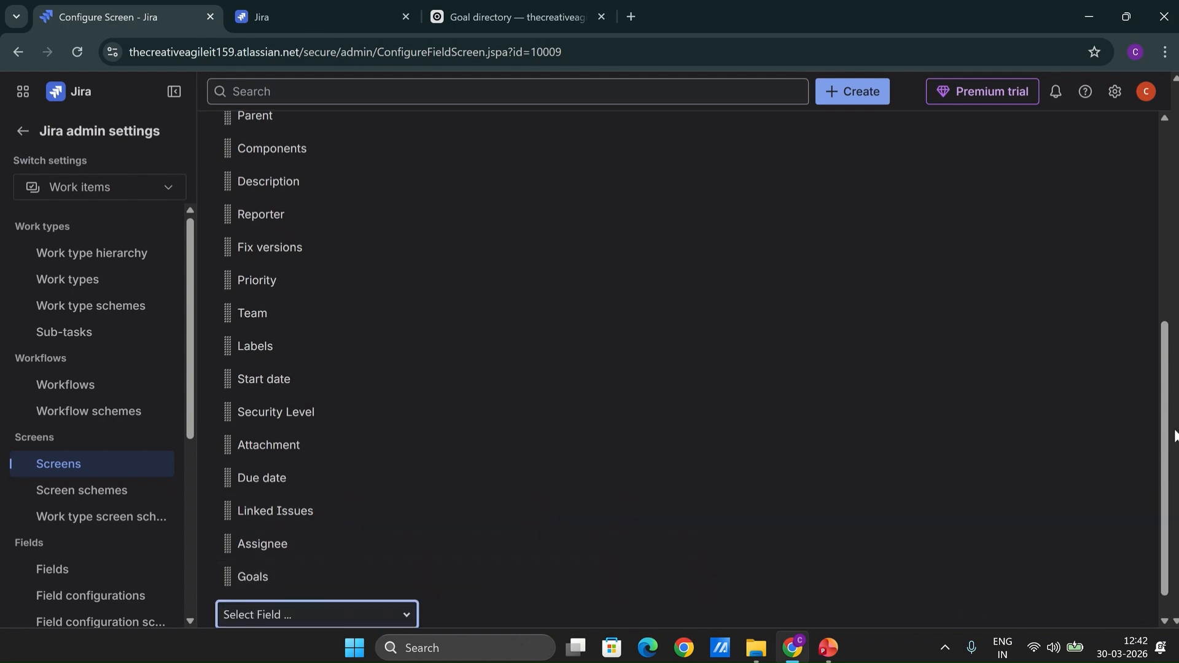
pyautogui.moveTo(1165, 440); pyautogui.dragTo(1165, 454)
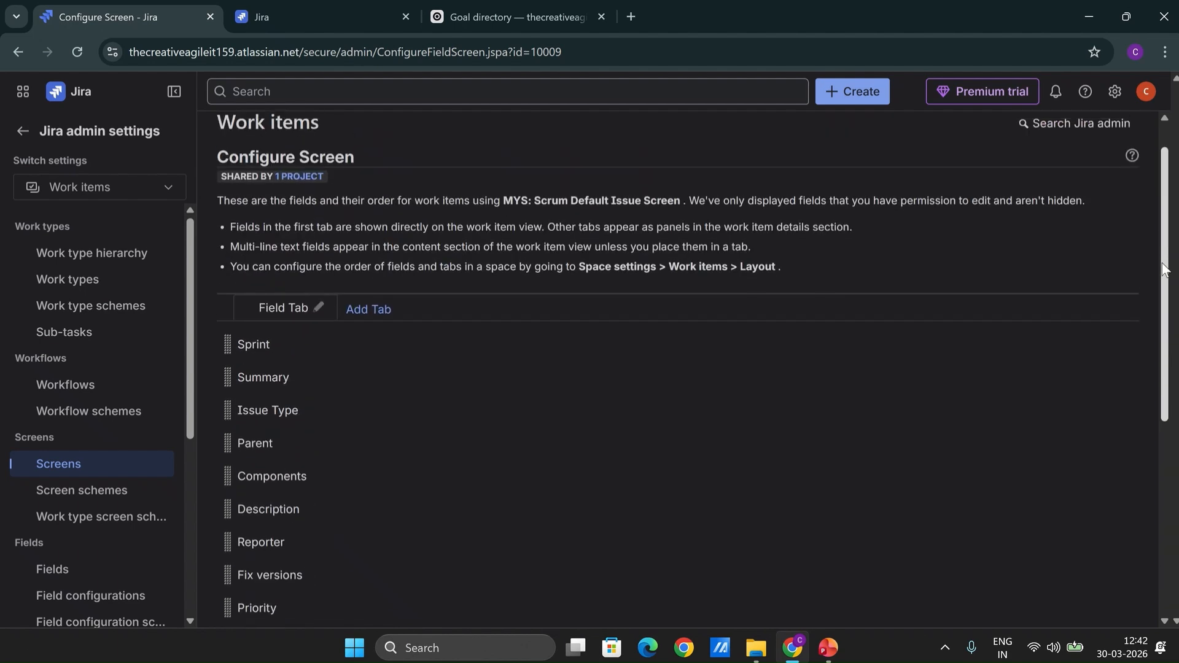
pyautogui.scroll(-1, 1173, 452)
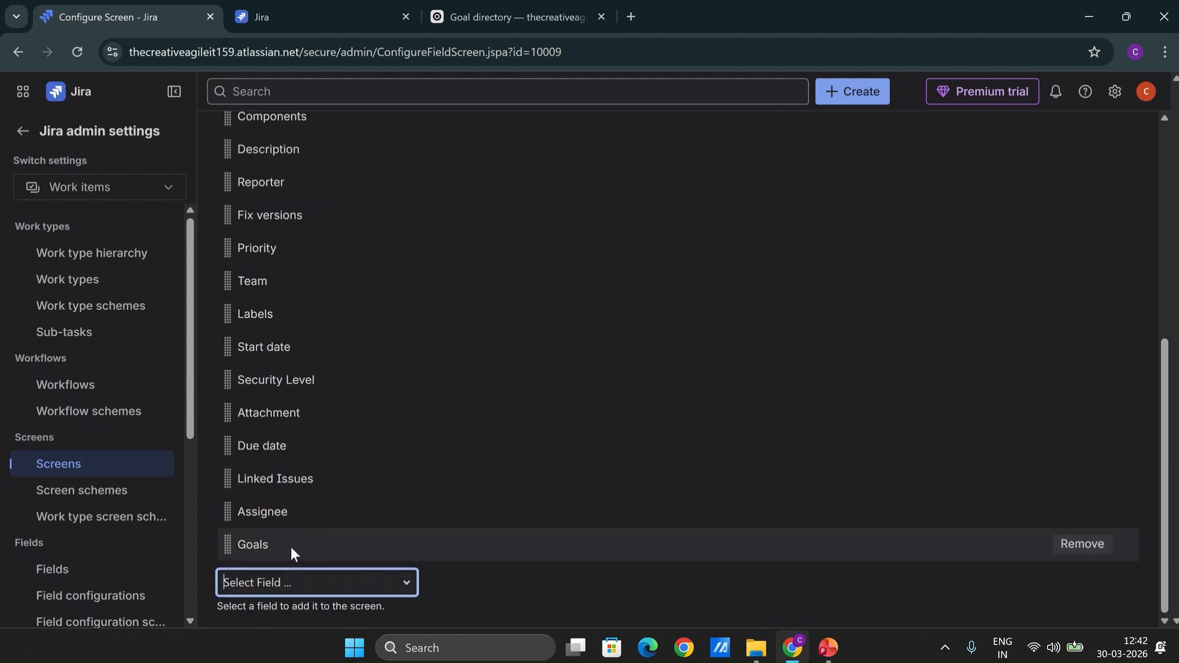
# - Leave the admin settings and open the MYS board's list of work items
pyautogui.click(20, 130)
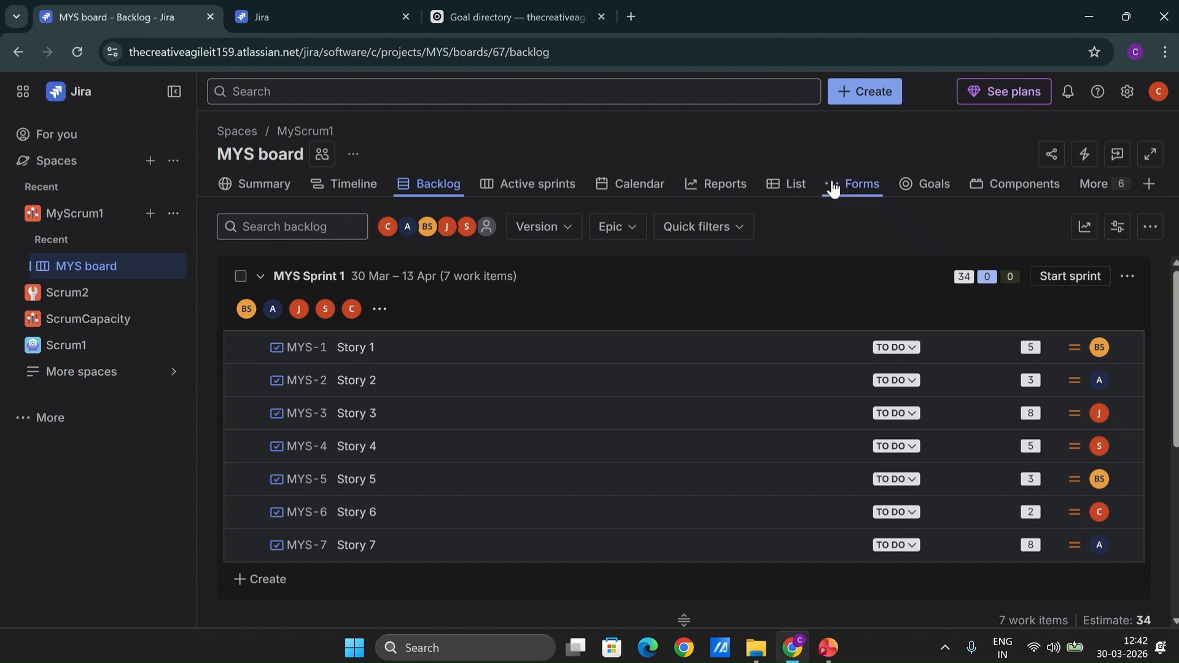
pyautogui.click(796, 186)
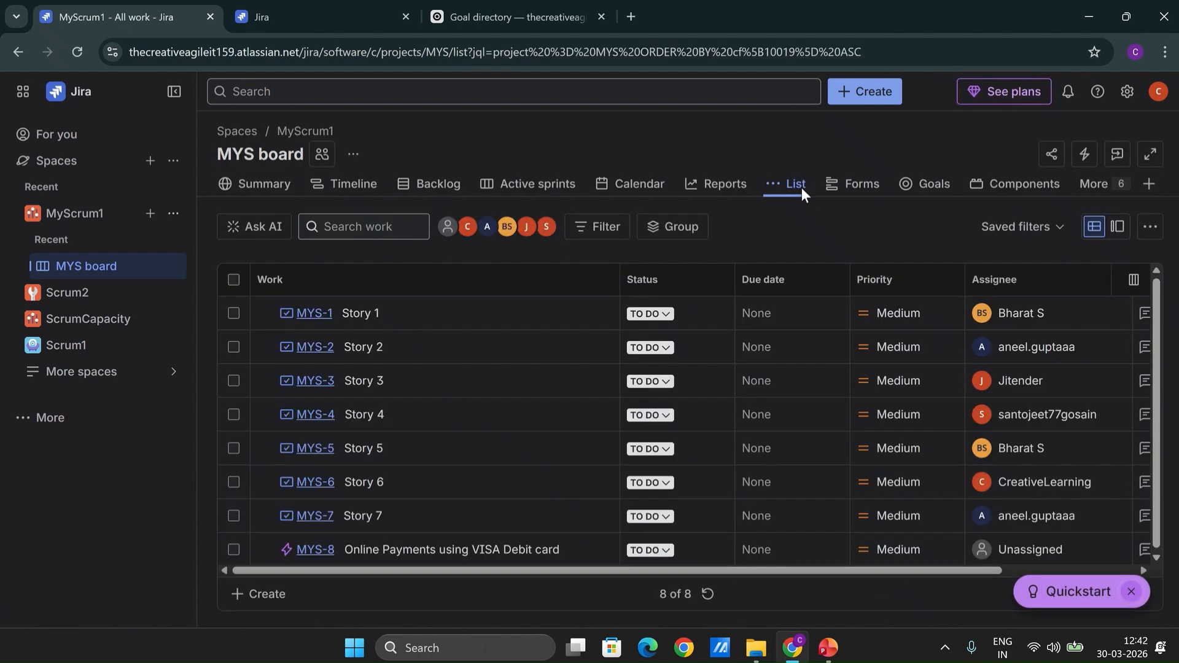
# - Query the work item list with the AI prompt "list of epics in this project", inspect the generated JQL filter and close the prompt
pyautogui.click(269, 229)
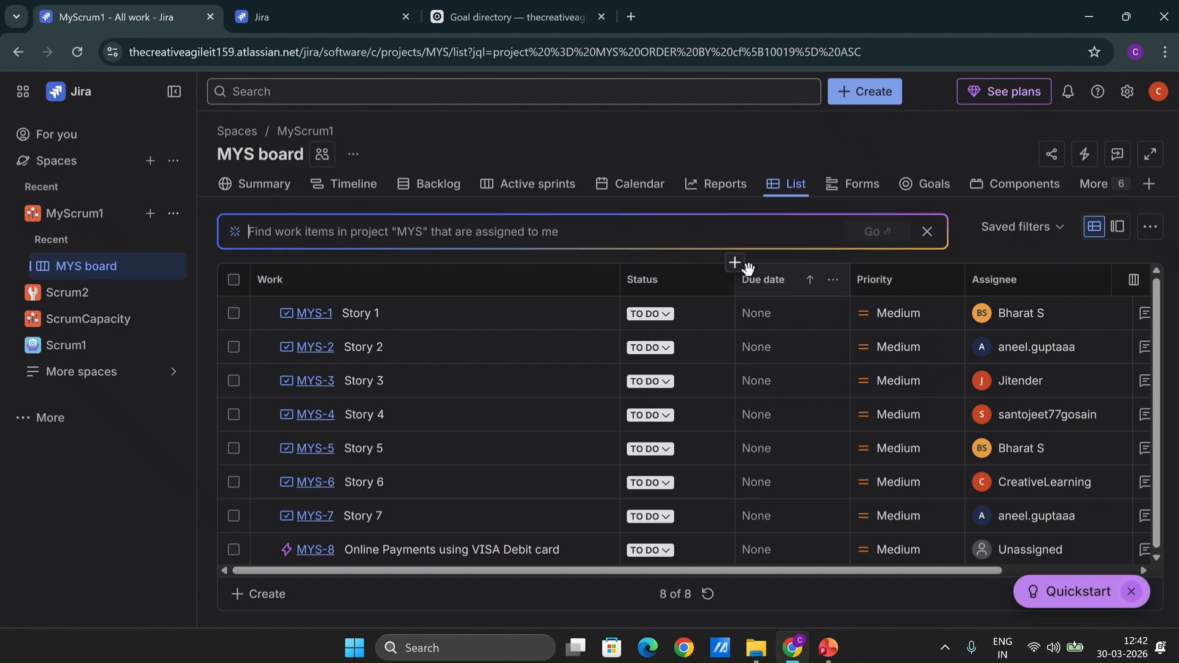
pyautogui.write('list of epics in')
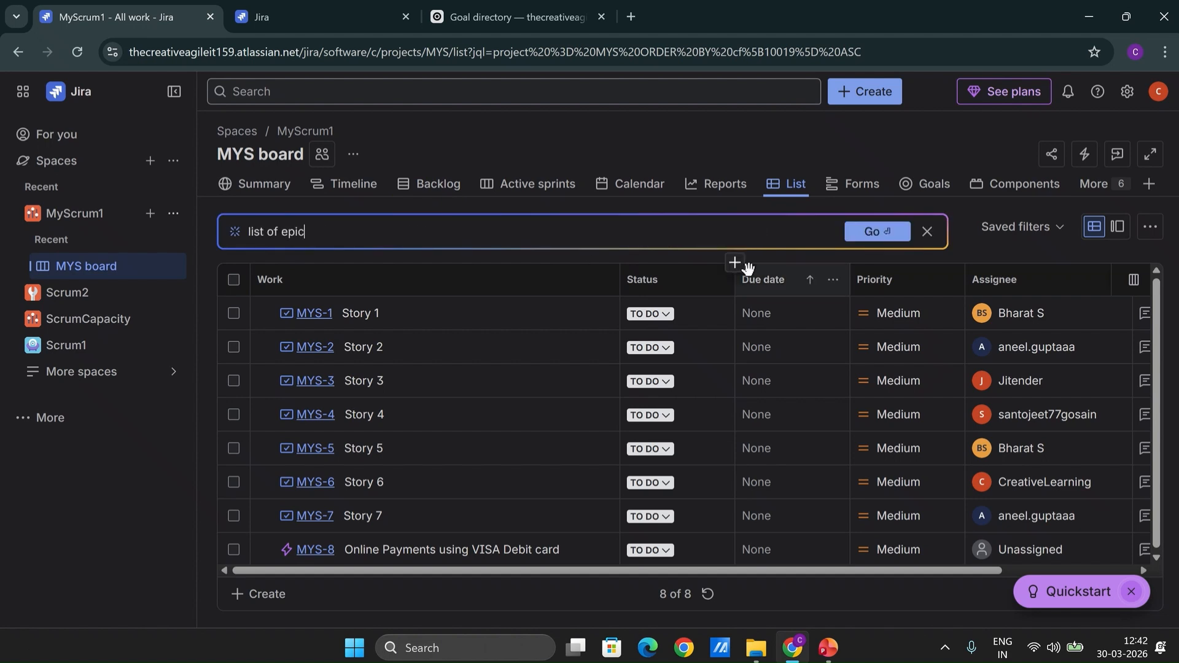
pyautogui.write(' this project')
pyautogui.press('Return')
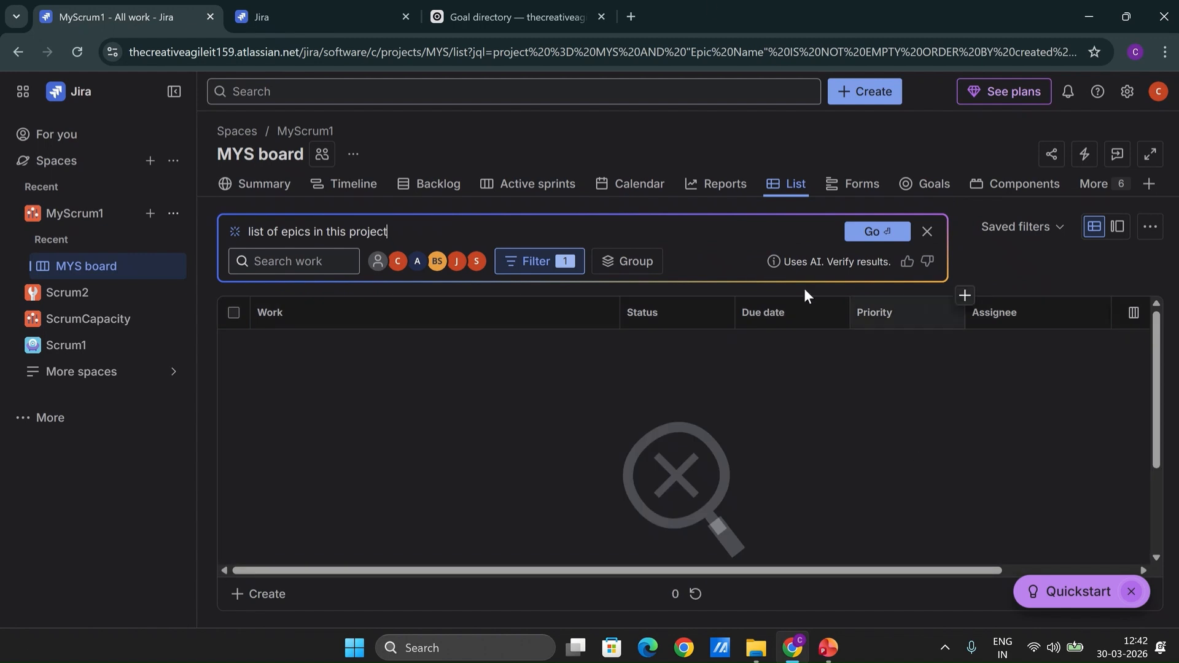
pyautogui.click(537, 263)
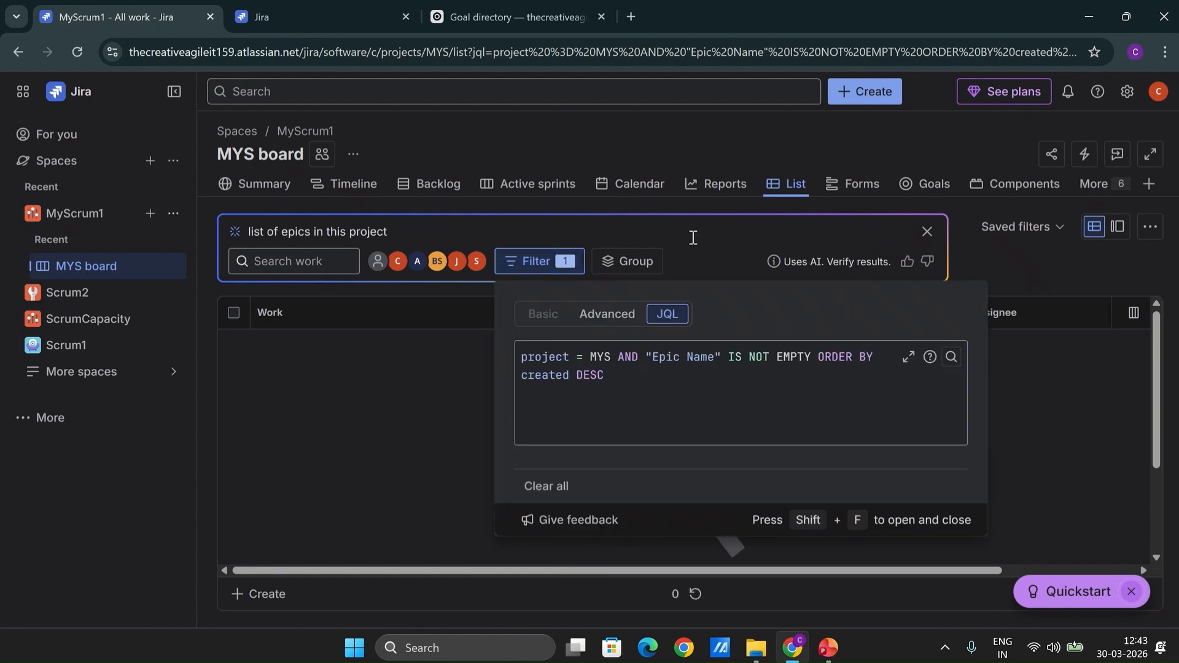
pyautogui.click(926, 236)
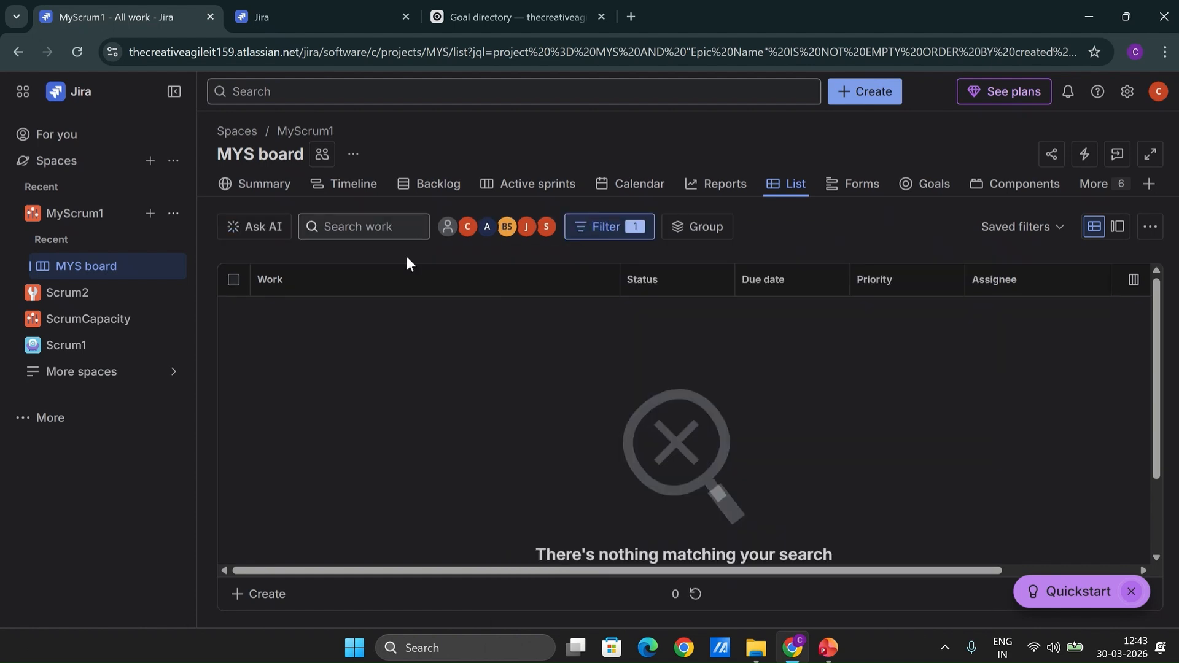
# - Filter the work item list with the AI prompt "list of all epics"
pyautogui.click(265, 234)
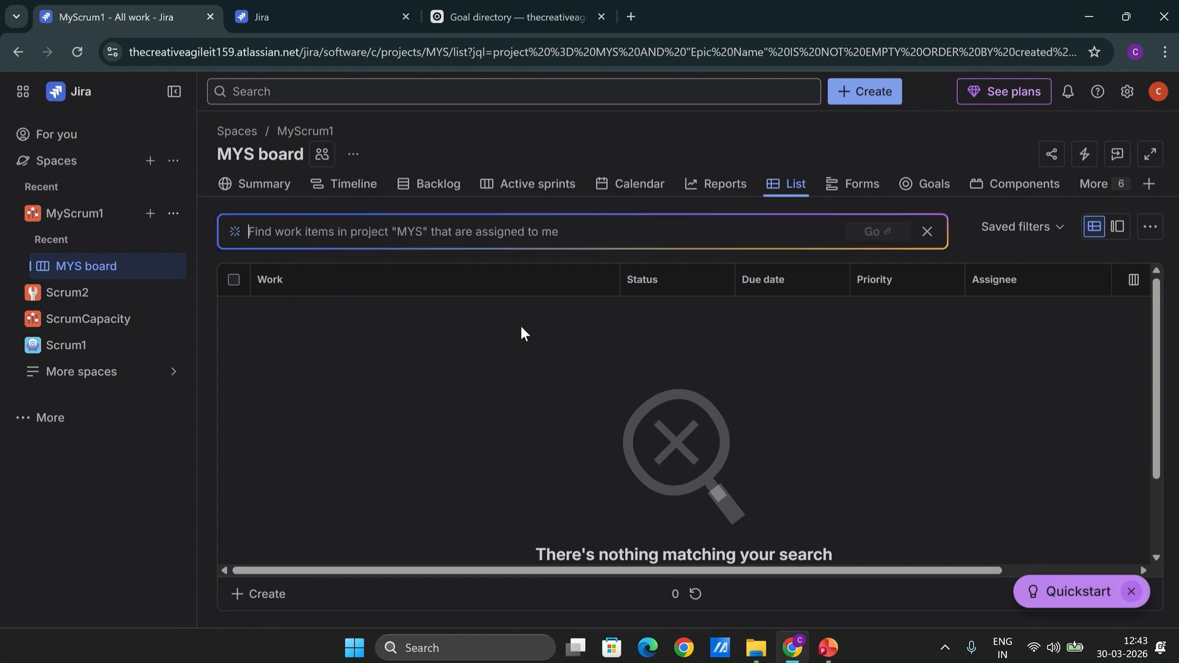
pyautogui.write('list of')
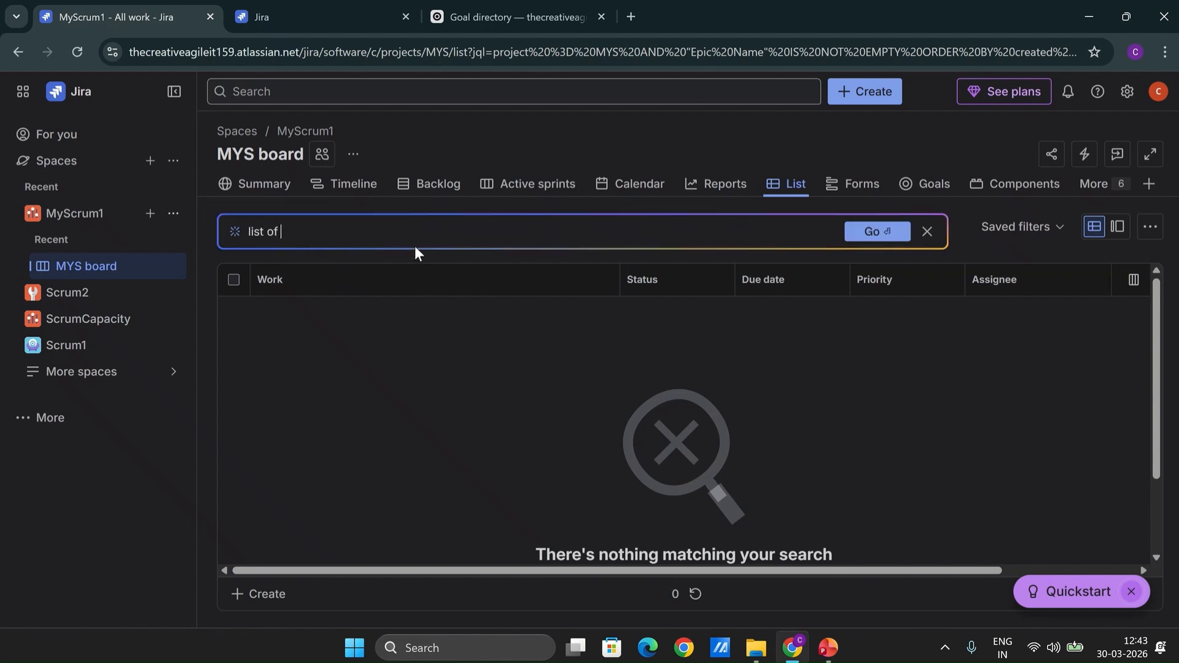
pyautogui.write(' all epics')
pyautogui.press('Return')
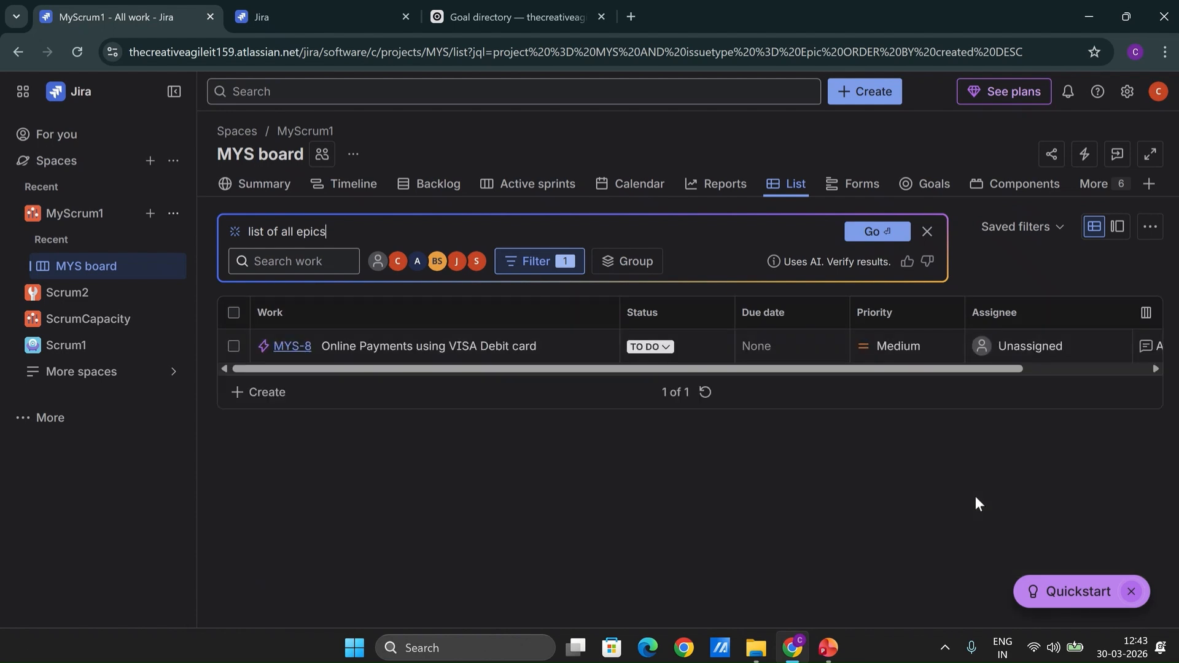
# - Open epic MYS-8 in a new browser tab and link it to the goal "Enable Online Payments for better Customer Experience"
pyautogui.rightClick(293, 350)
pyautogui.click(362, 370)
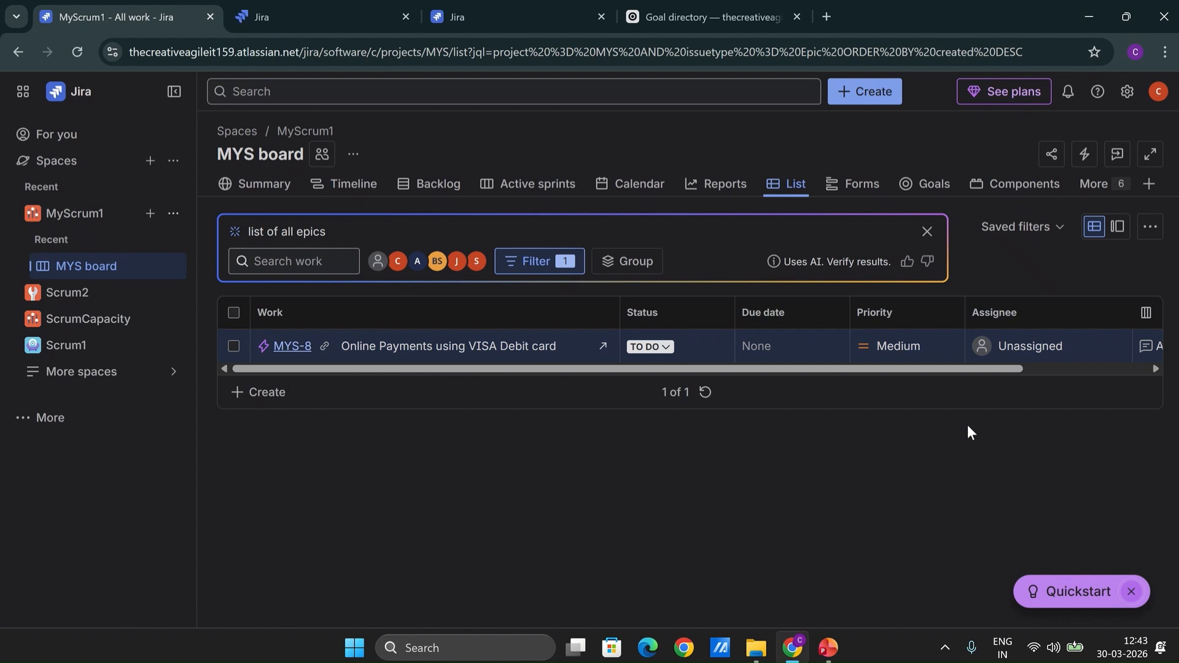
pyautogui.click(352, 19)
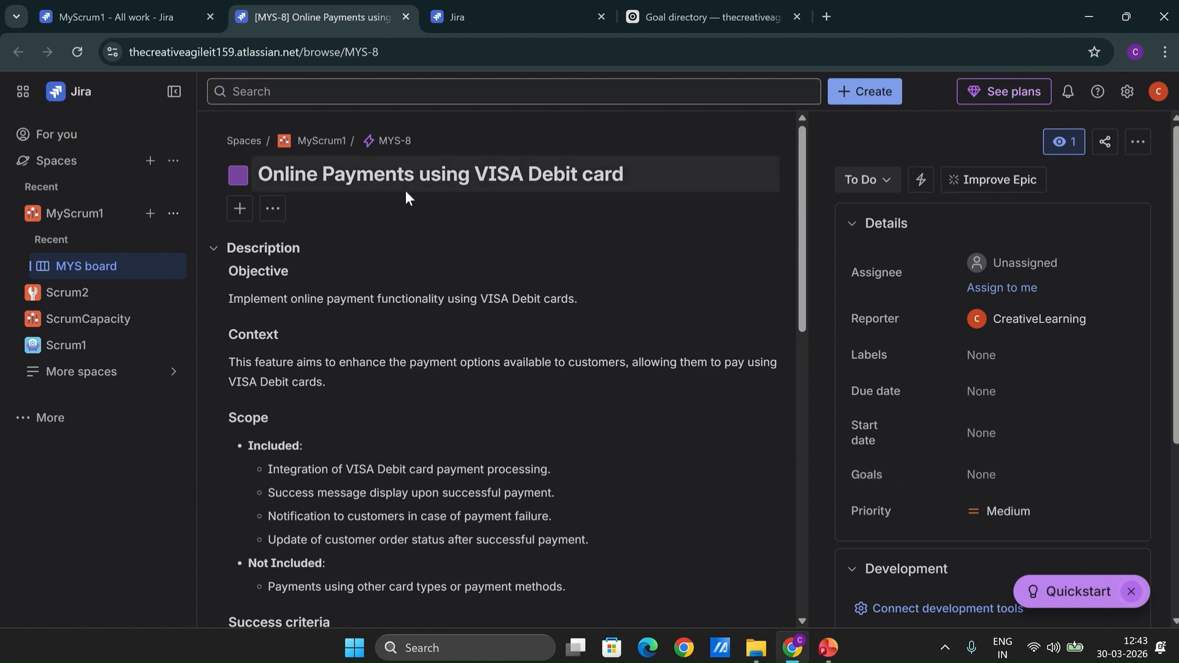
pyautogui.click(1000, 481)
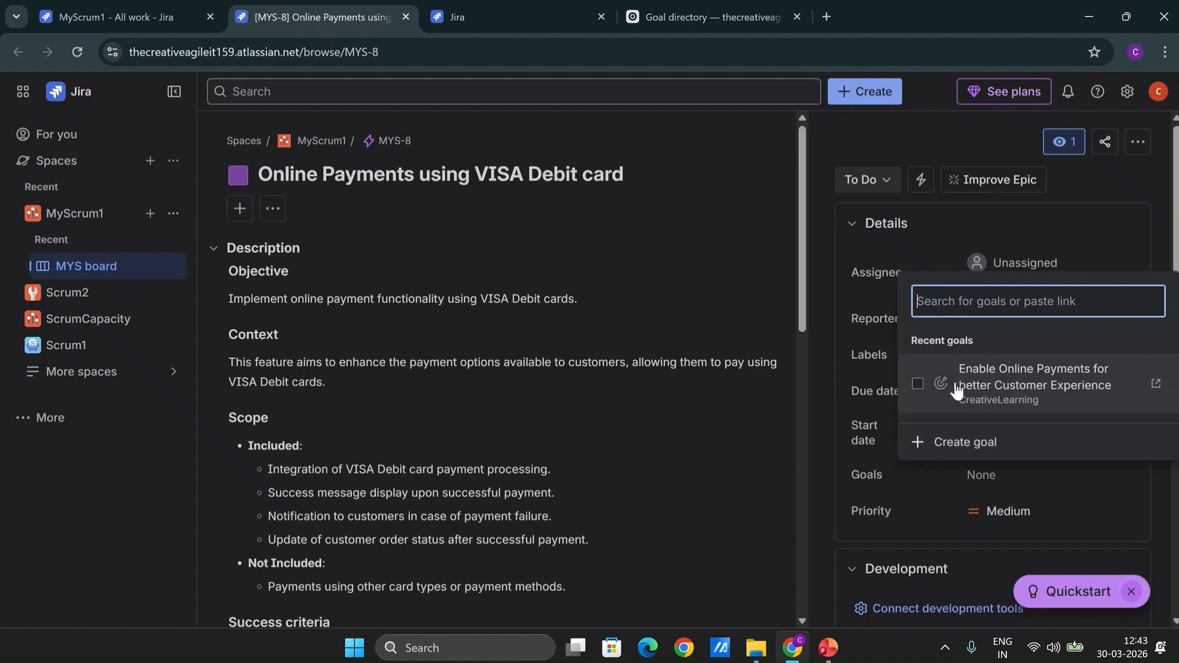
pyautogui.click(918, 383)
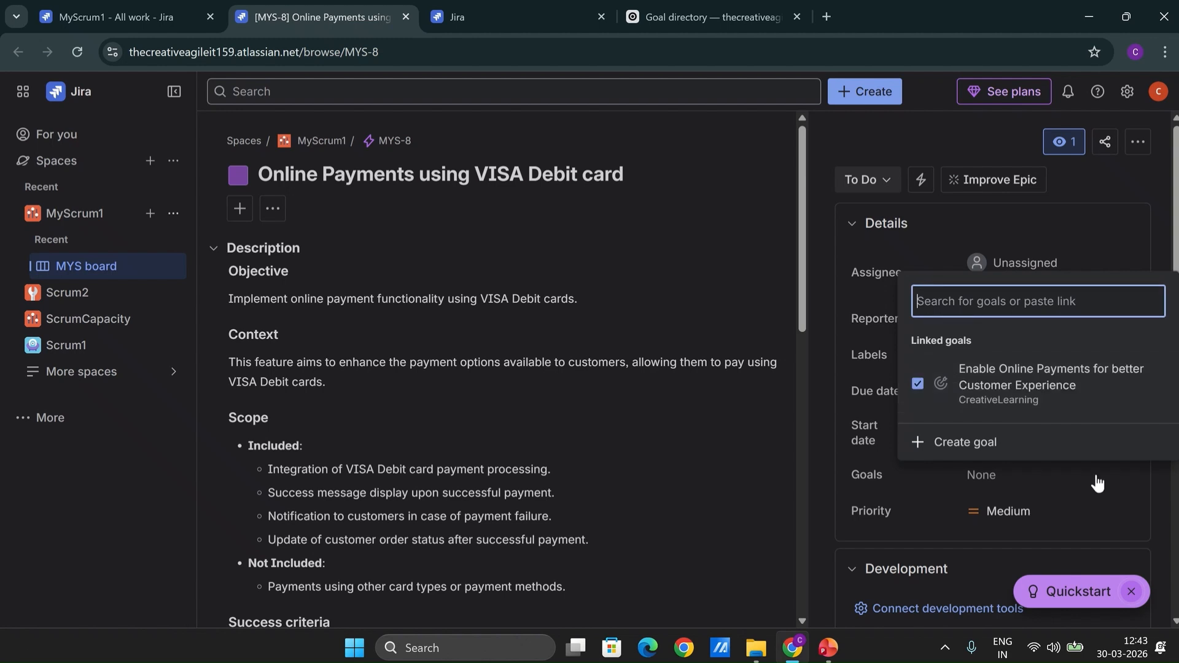
pyautogui.click(858, 475)
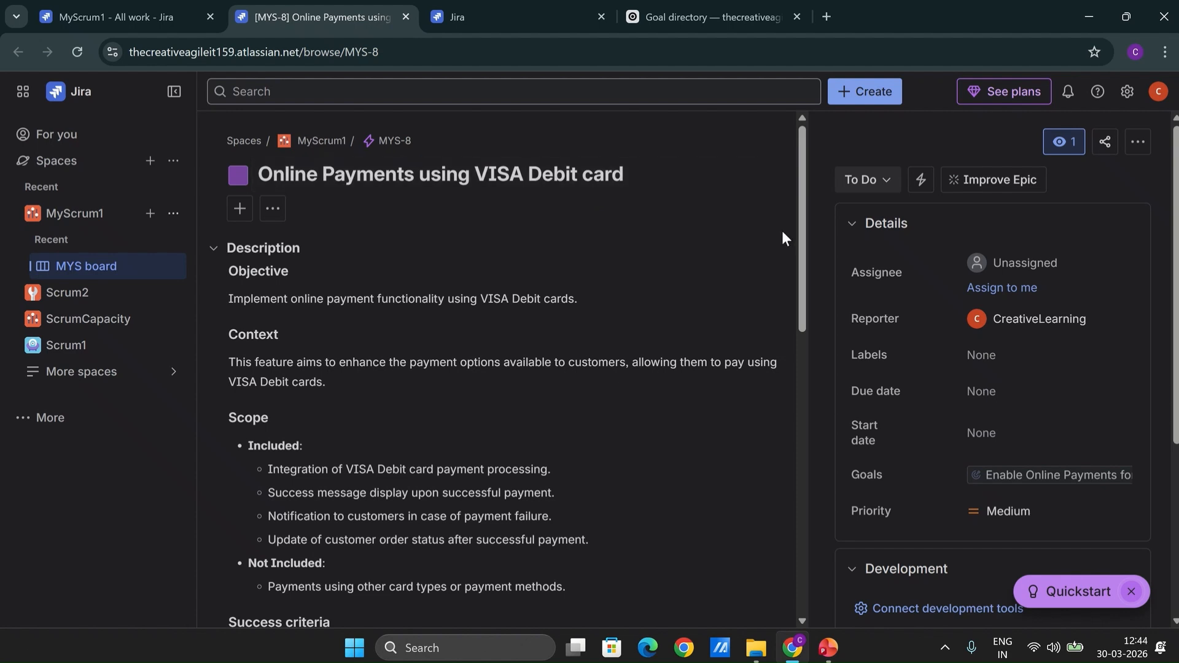
# - Create an epic in MyScrum1 with the summary "Online Payments using Master Debit Card"
pyautogui.click(865, 92)
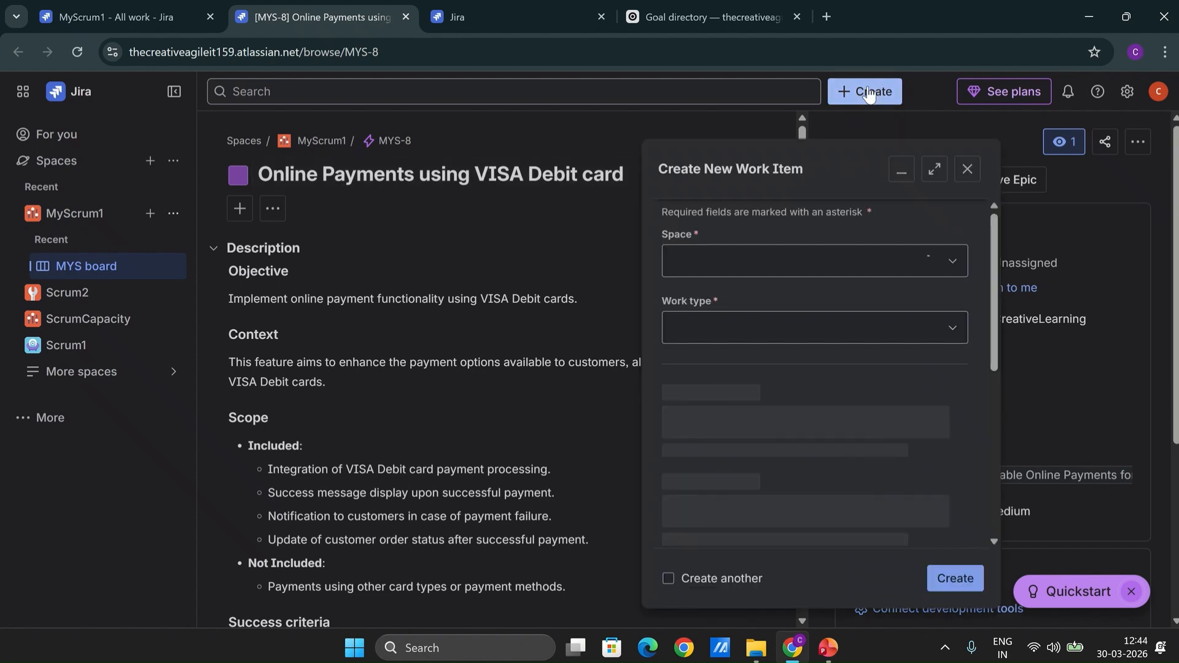
pyautogui.click(725, 492)
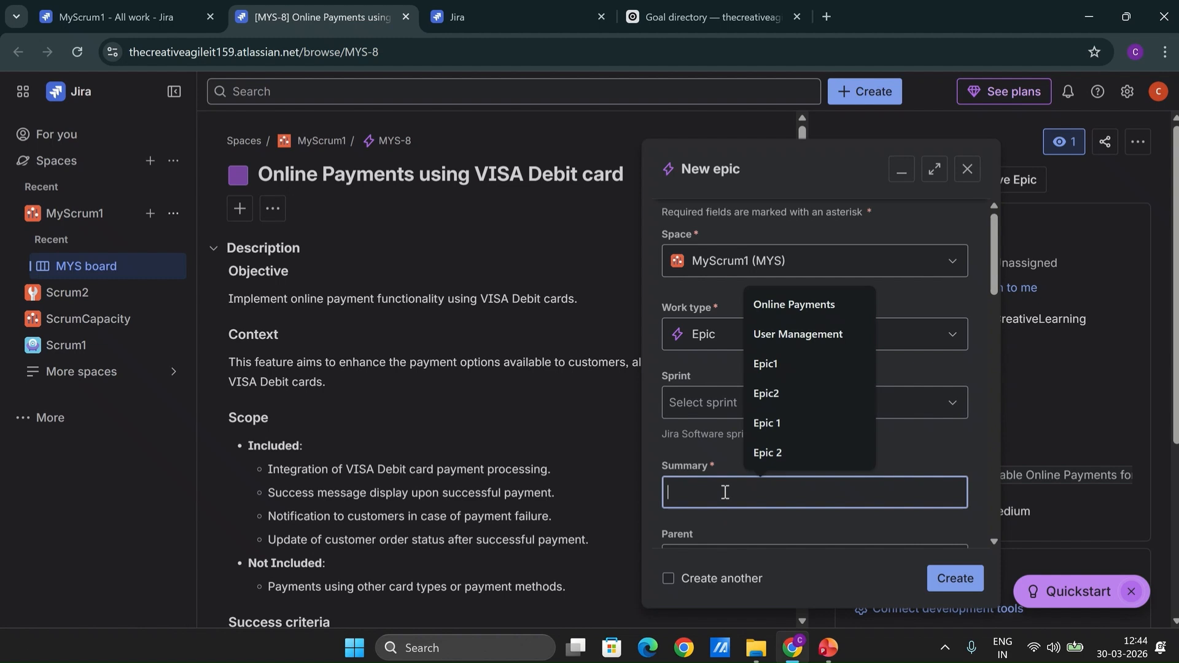
pyautogui.write('Online ')
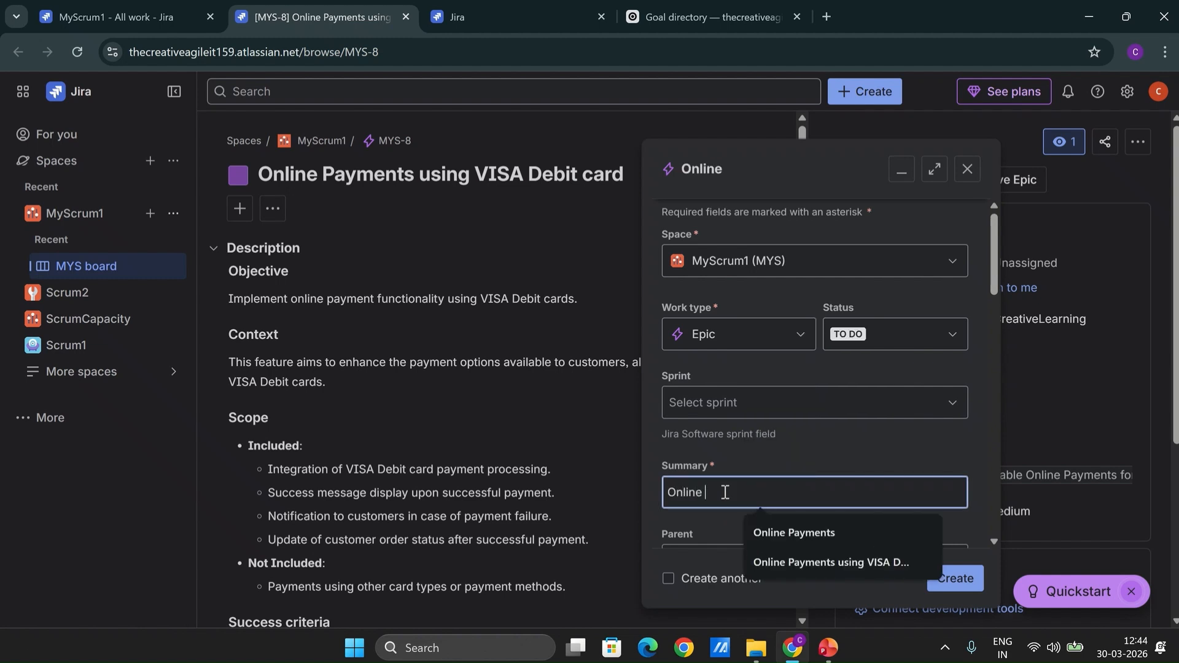
pyautogui.write('Payments u')
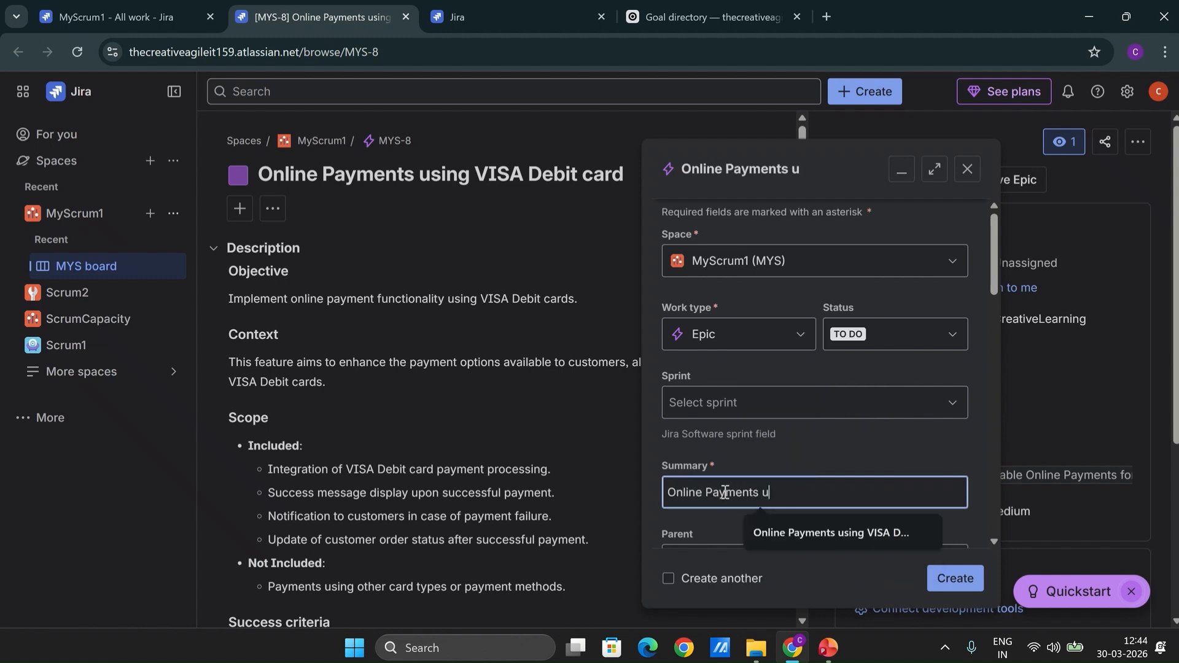
pyautogui.write('sing Ma')
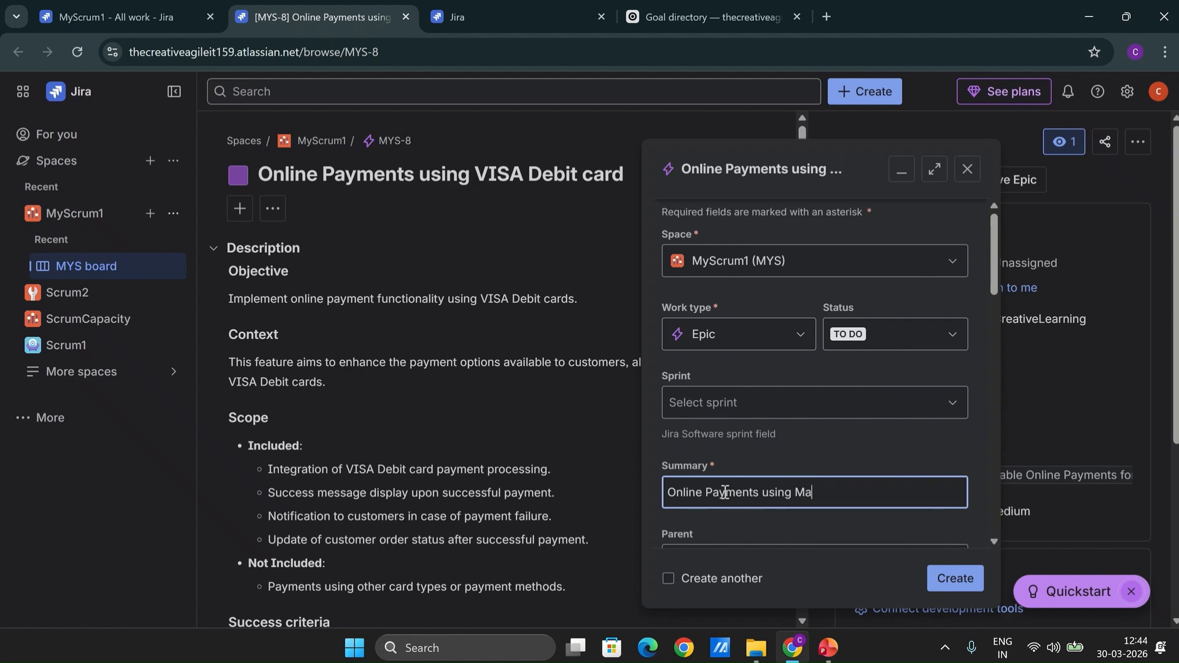
pyautogui.write('ster Debit Card')
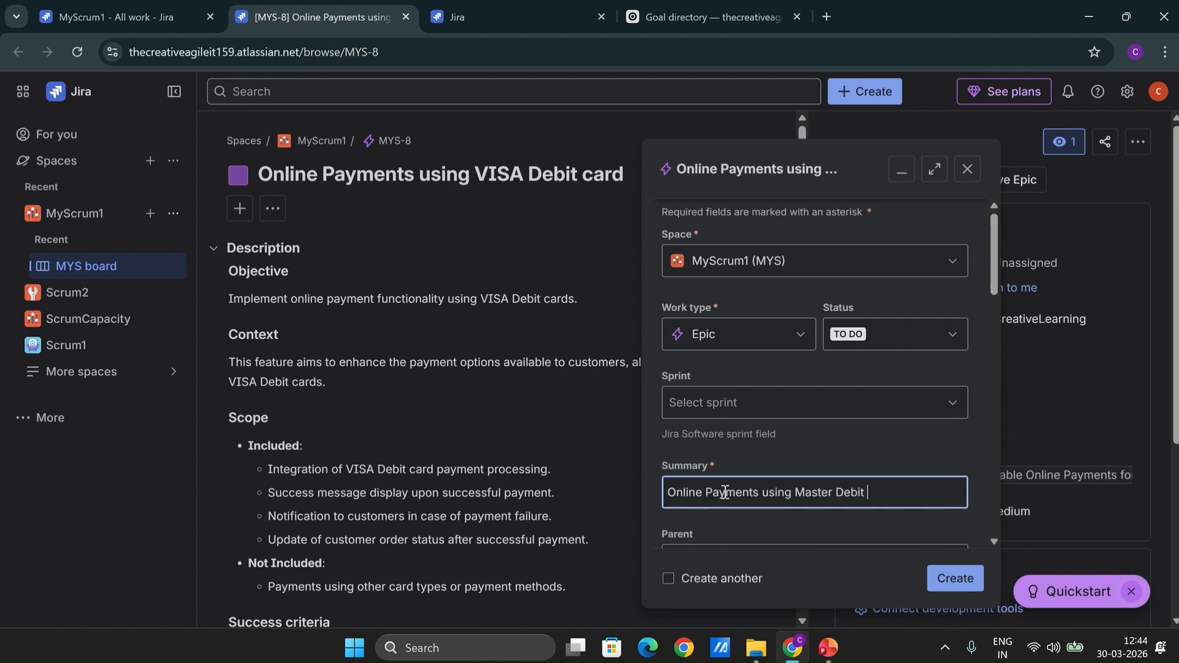
pyautogui.click(954, 578)
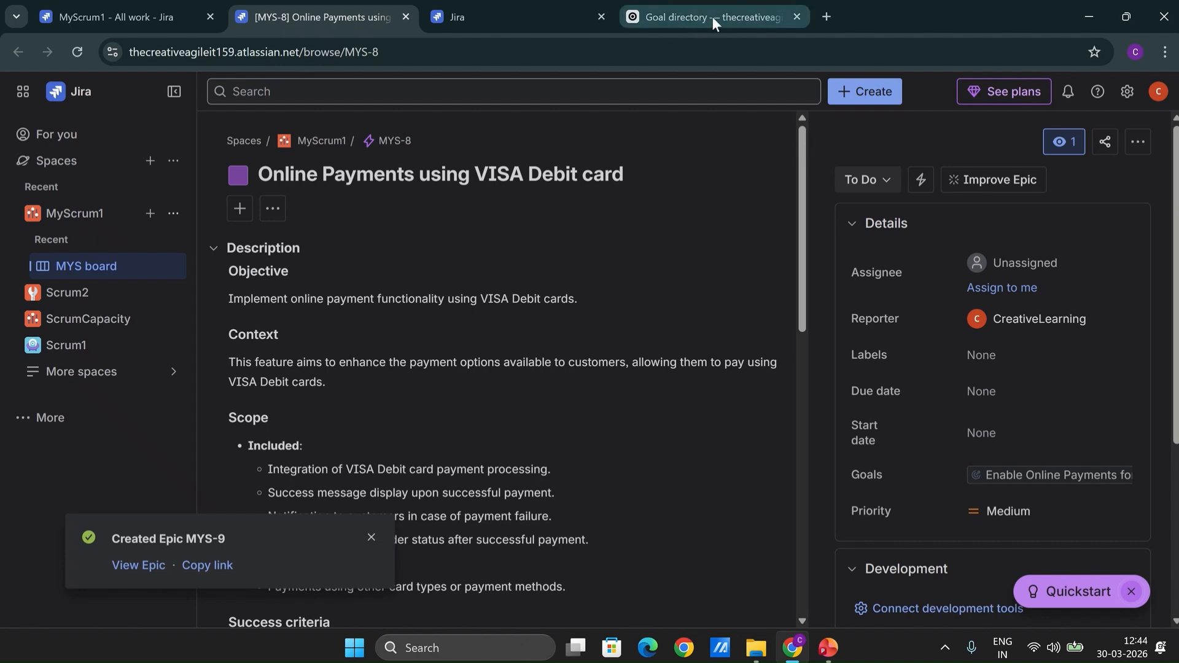
# - Switch to the Atlassian goal directory and open the online-payments goal's contributing Jira work items
pyautogui.moveTo(712, 18)
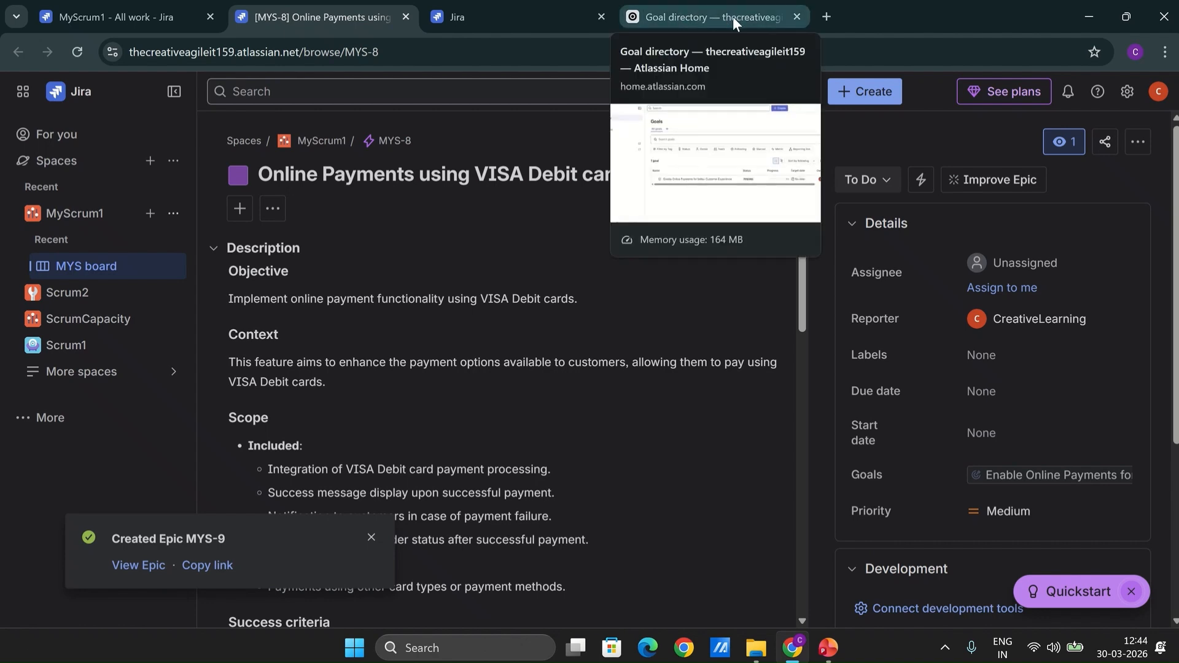
pyautogui.click(734, 17)
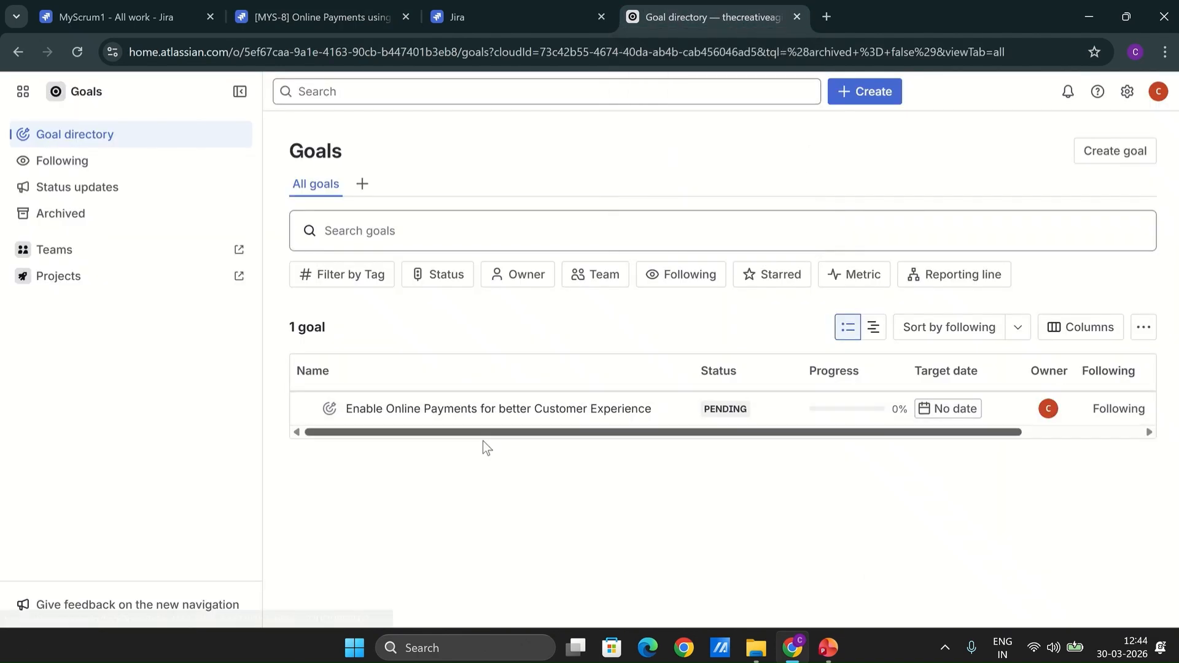
pyautogui.click(445, 409)
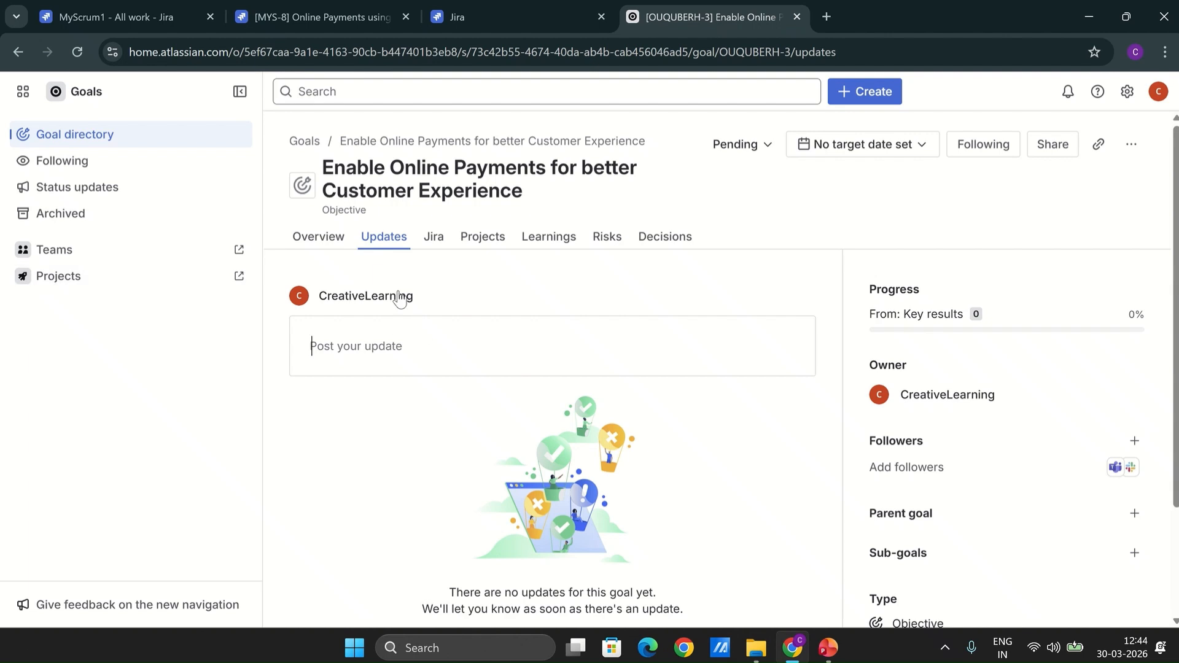
pyautogui.click(433, 237)
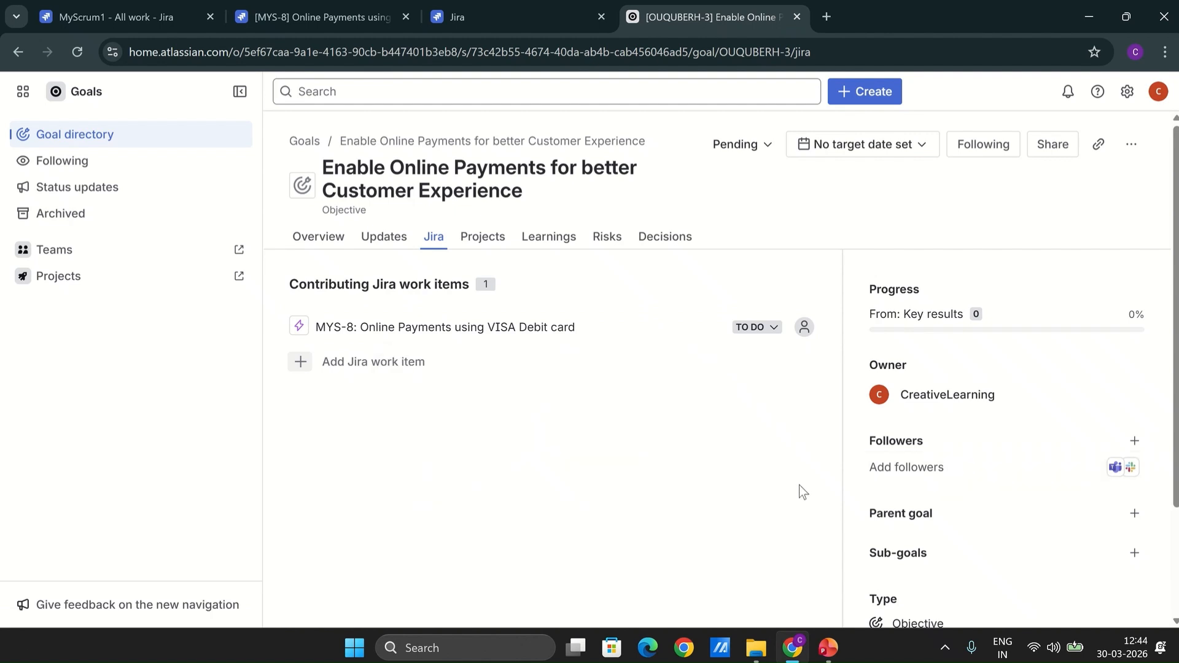
# - Add the Master Debit Card epic MYS-9 to the goal's contributing Jira work items using the epic's copied URL
pyautogui.click(391, 367)
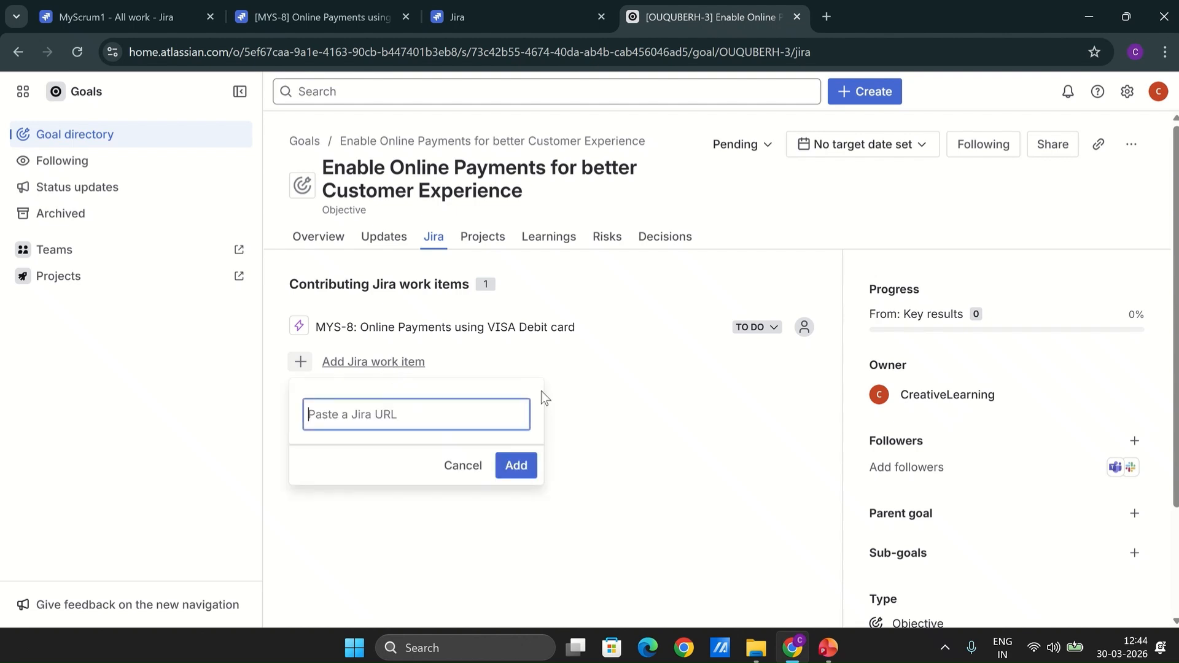
pyautogui.click(362, 24)
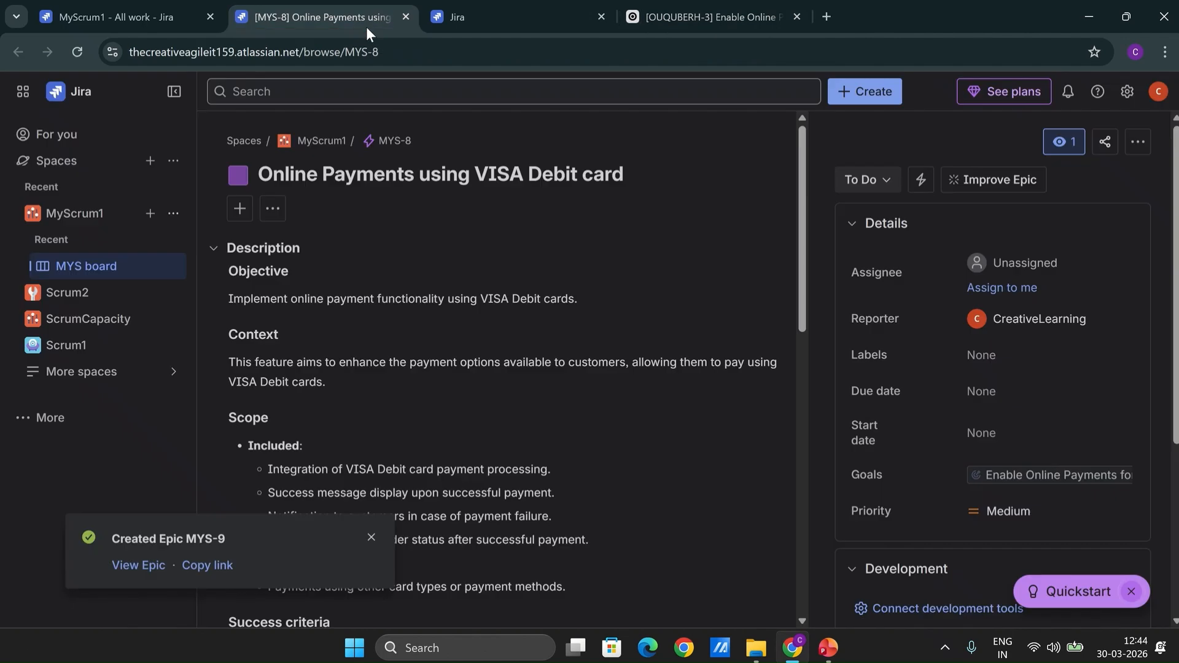
pyautogui.click(142, 566)
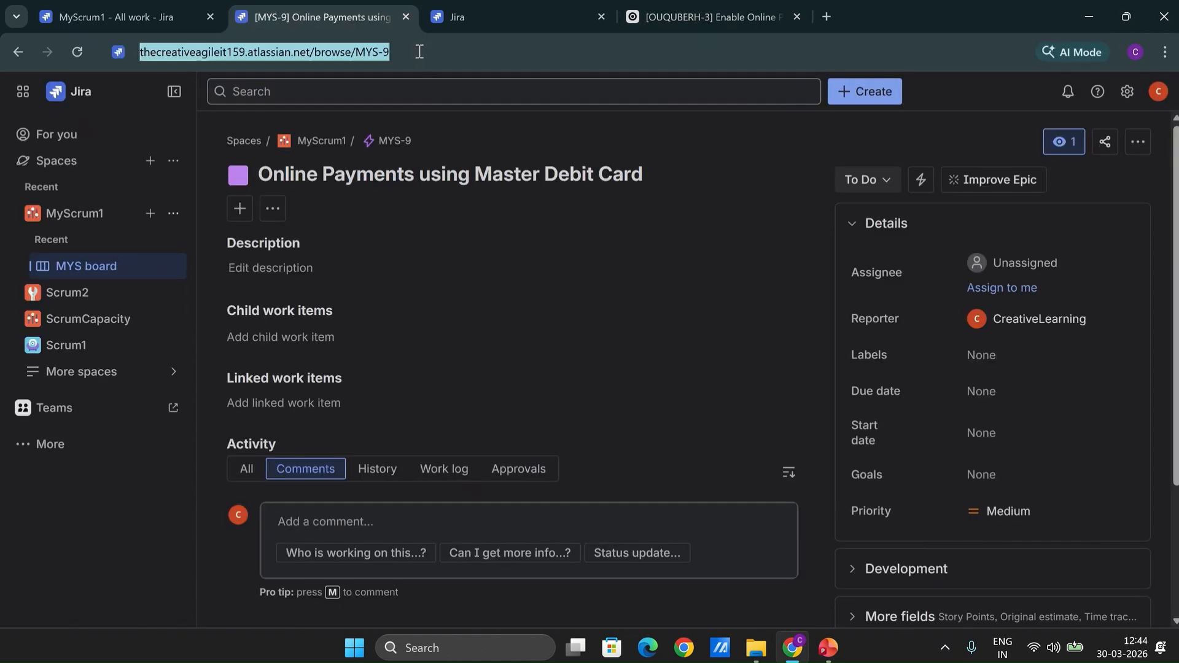
pyautogui.click(491, 52)
pyautogui.hotkey('ctrl', 'c')
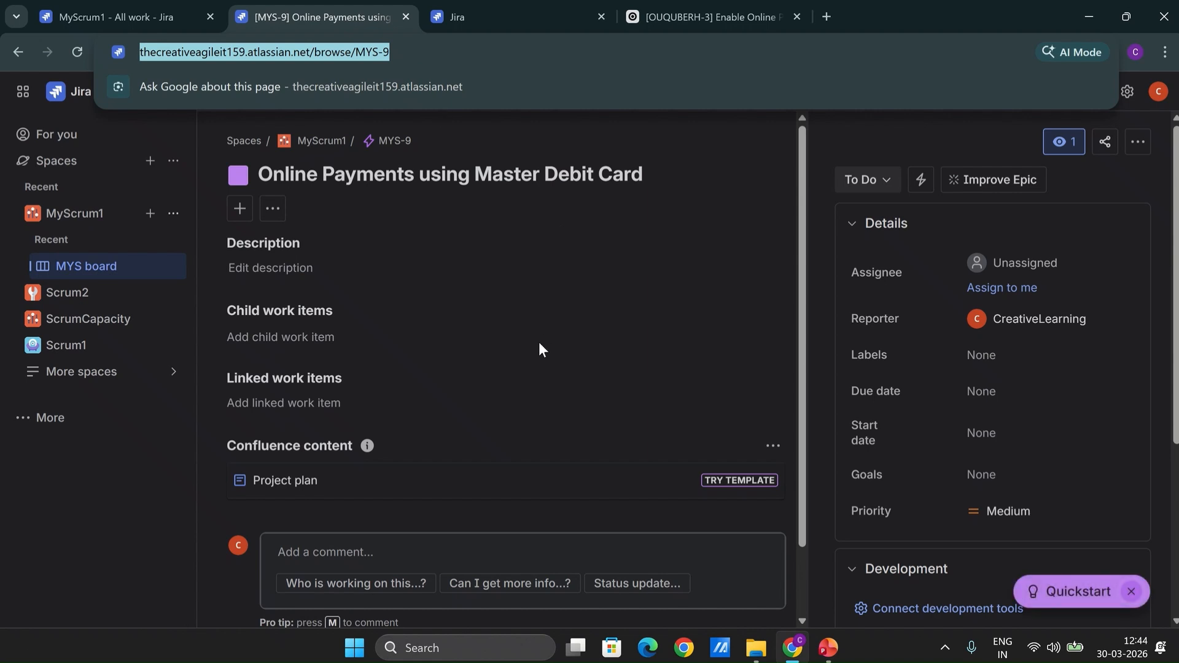
pyautogui.click(702, 8)
pyautogui.click(424, 418)
pyautogui.hotkey('ctrl', 'v')
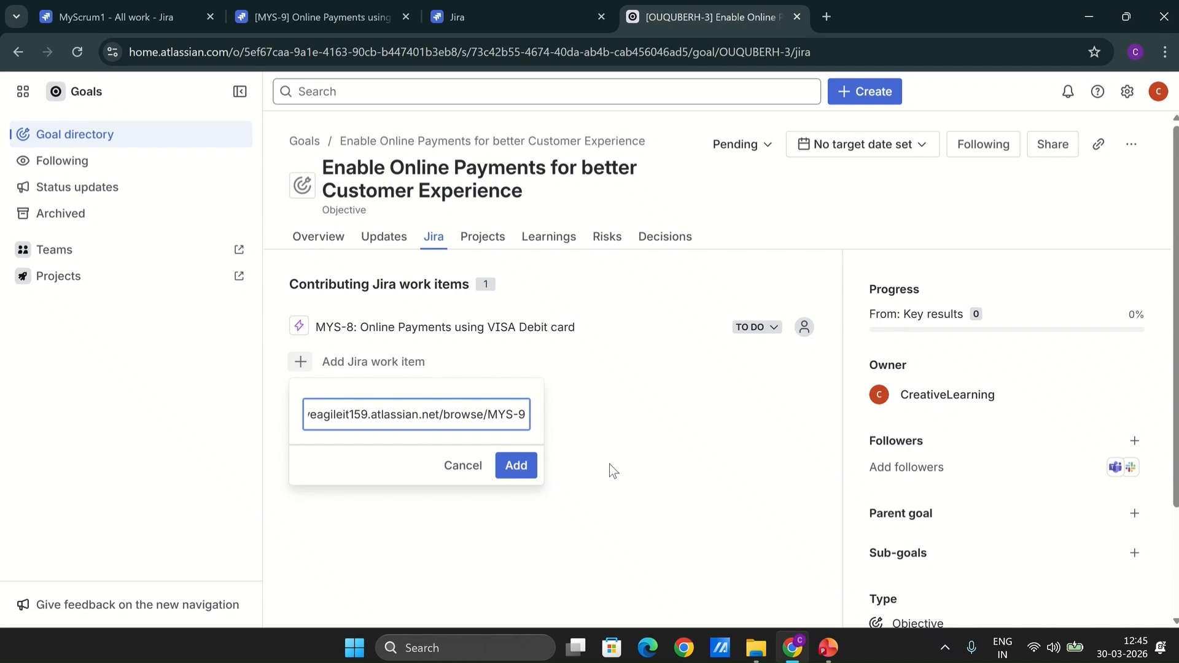
pyautogui.click(517, 466)
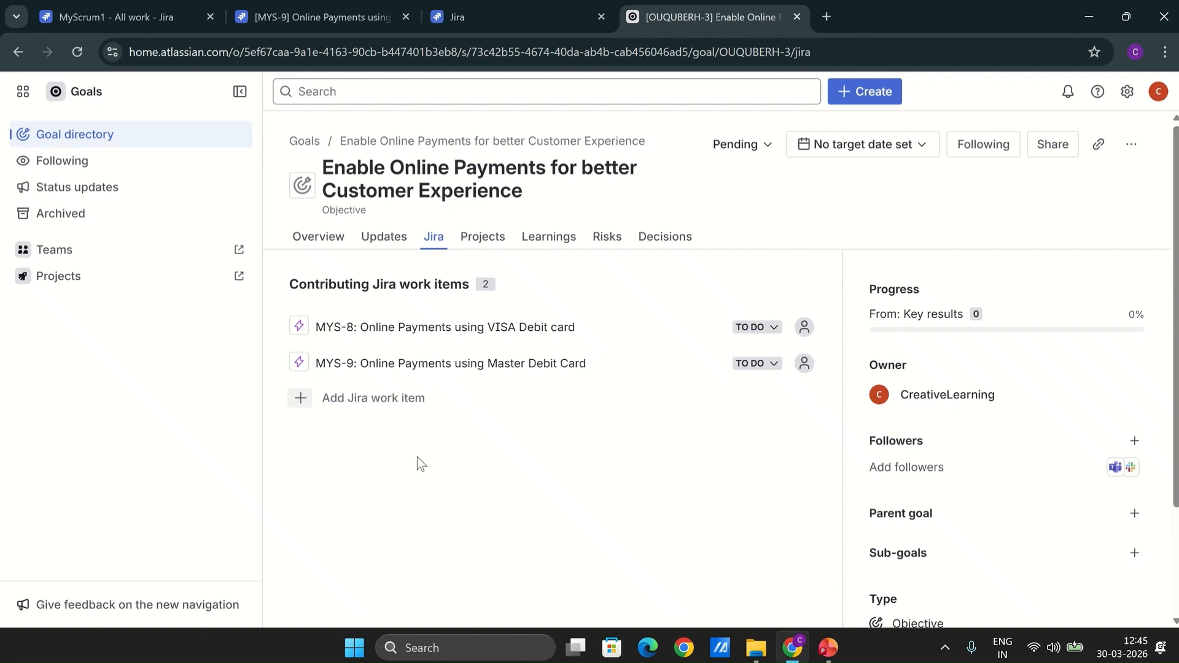
pyautogui.moveTo(334, 339)
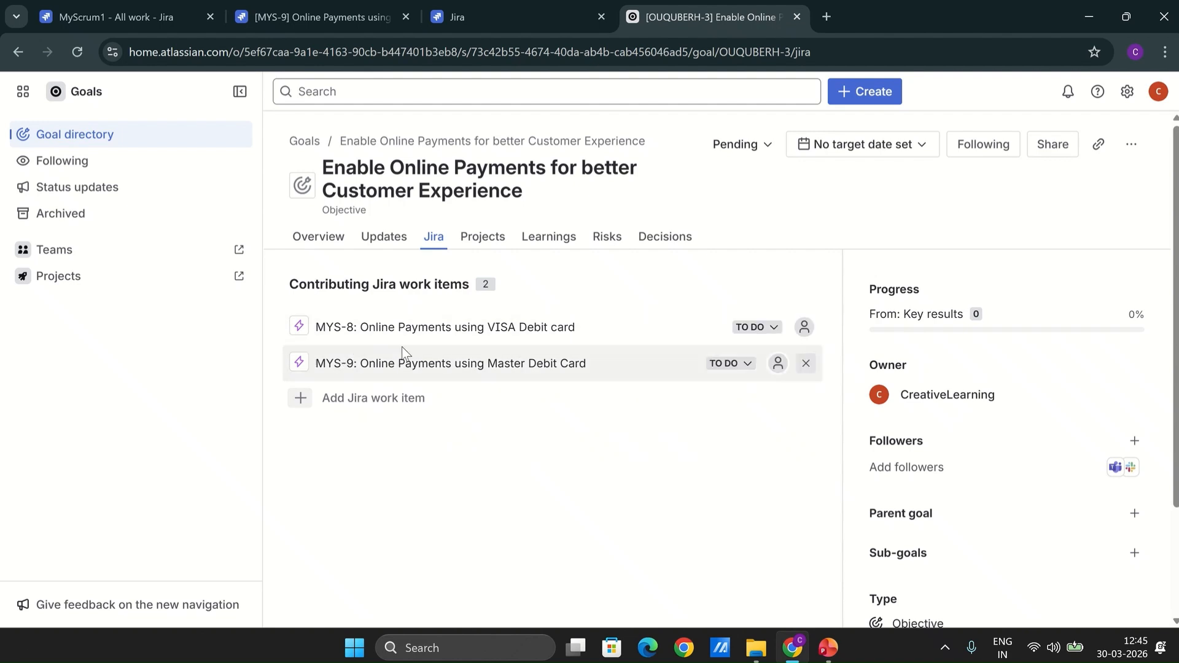
pyautogui.moveTo(542, 345)
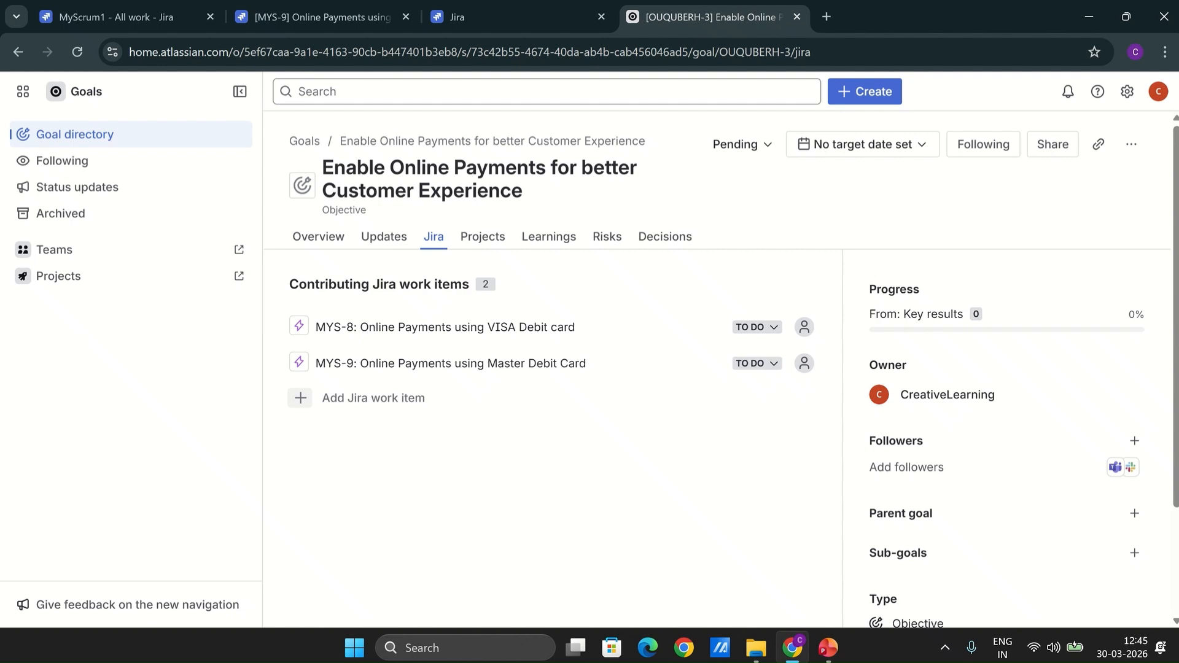
pyautogui.moveTo(827, 648)
pyautogui.moveTo(535, 18)
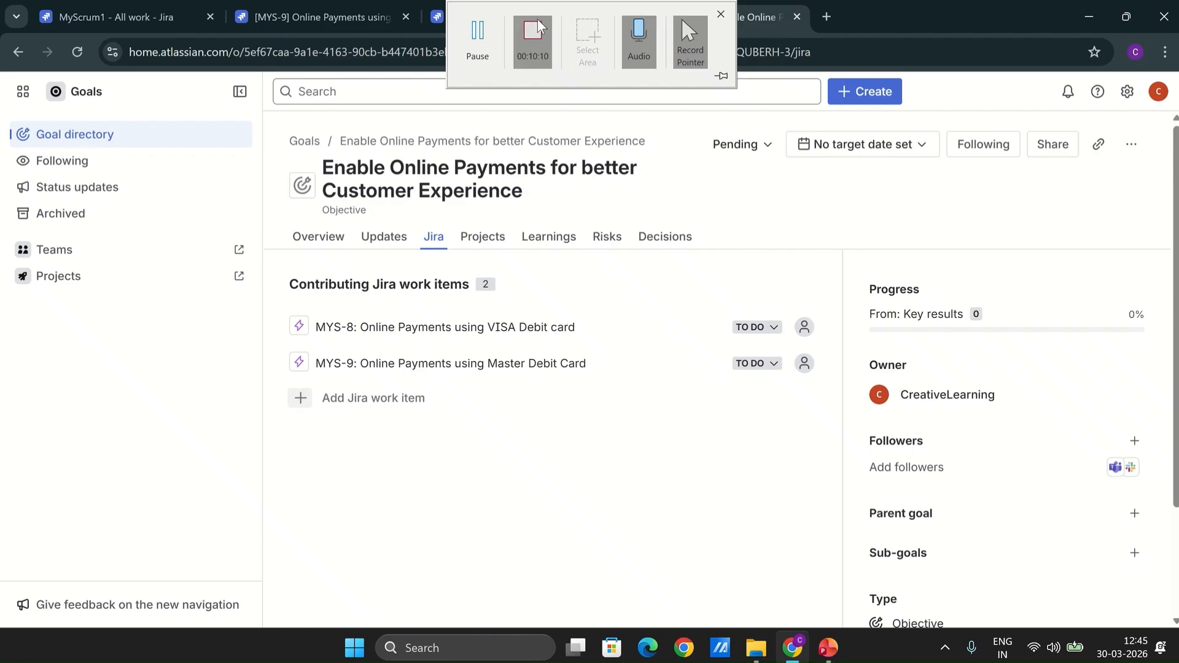